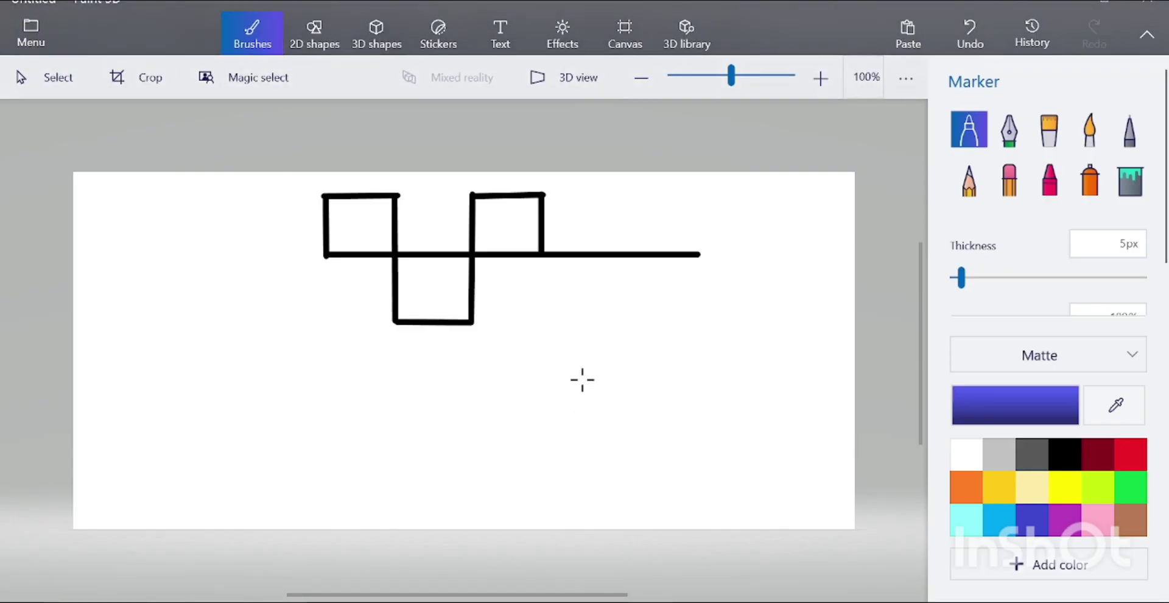
- Handwrite the fraction dV/dt in blue marker beside the black square wave
mouse_move(161, 199)
mouse_down()
mouse_move(164, 227)
mouse_move(186, 230)
mouse_move(195, 203)
mouse_up()
mouse_move(141, 238)
mouse_down()
mouse_move(104, 253)
mouse_move(141, 253)
mouse_move(148, 192)
mouse_up()
drag(103, 301, 192, 301)
mouse_move(127, 352)
mouse_down()
mouse_move(128, 341)
mouse_move(127, 383)
mouse_up()
mouse_move(169, 329)
mouse_down()
mouse_move(184, 380)
mouse_move(179, 350)
mouse_up()
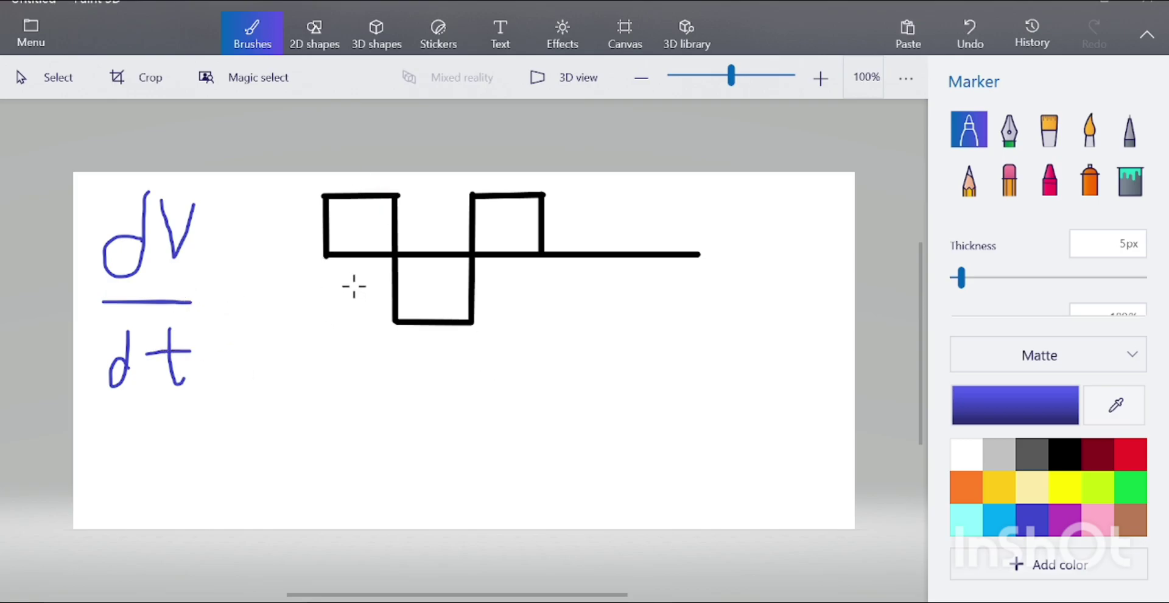
- Label the square wave's axes with V and an upward arrow, and t and a rightward arrow
mouse_move(255, 224)
mouse_down()
mouse_move(261, 234)
mouse_move(280, 213)
mouse_up()
mouse_move(305, 250)
mouse_down()
mouse_move(289, 201)
mouse_move(312, 217)
mouse_up()
drag(596, 272, 610, 309)
mouse_move(589, 291)
mouse_down()
mouse_move(691, 281)
mouse_move(673, 302)
mouse_up()
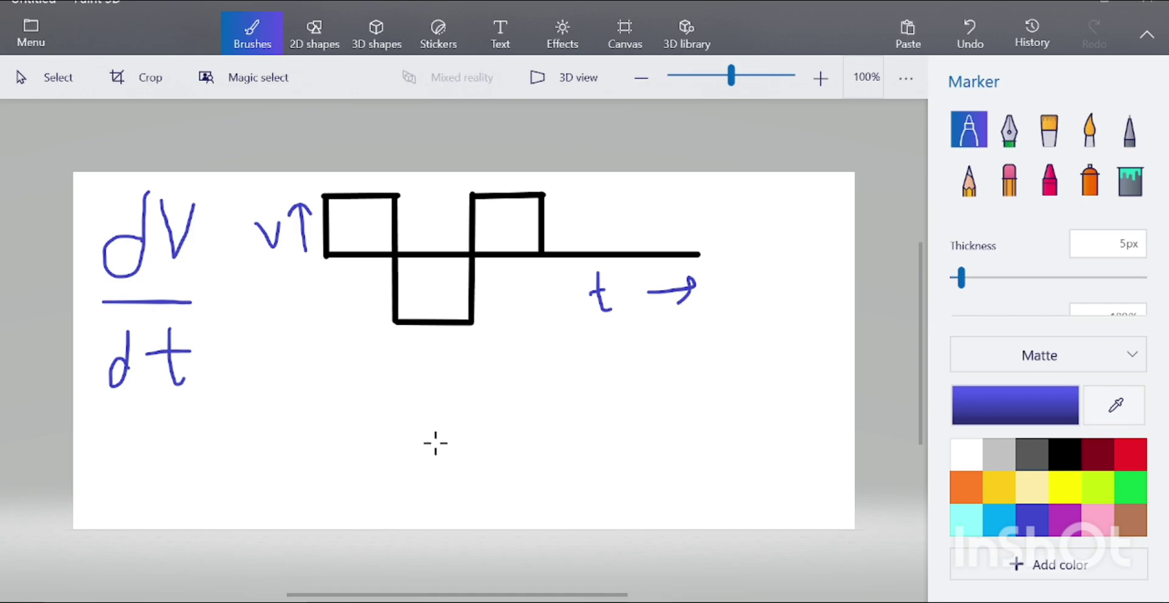
- Sketch an inverted square wave with V and t labels below the black one, and mark its vertical edges with short ticks
drag(318, 416, 714, 417)
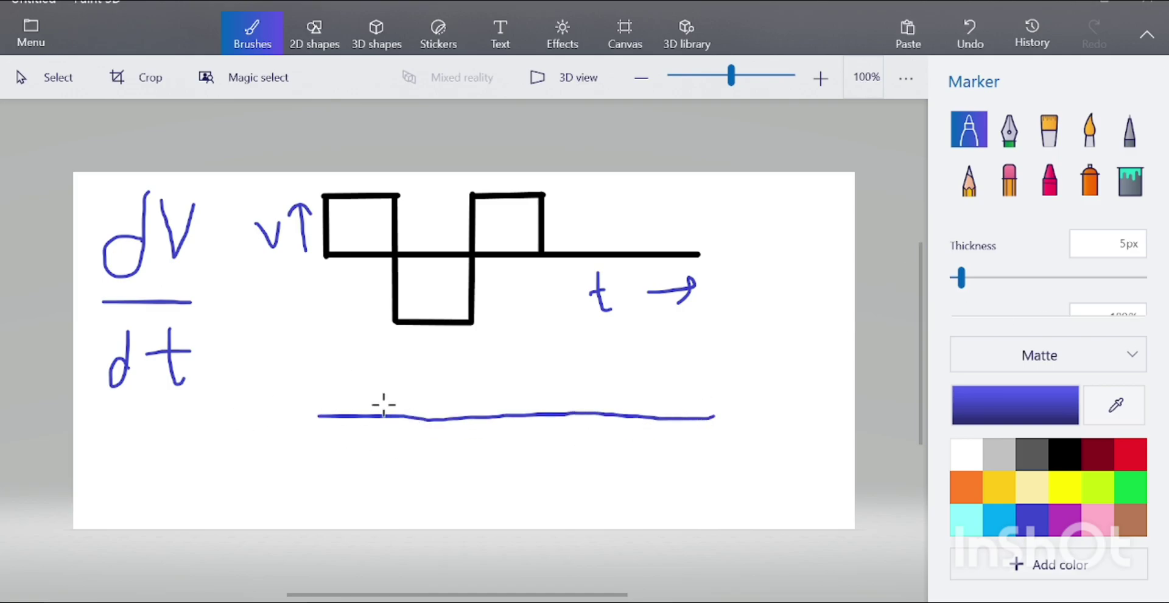
mouse_move(318, 419)
mouse_down()
mouse_move(326, 501)
mouse_move(400, 500)
mouse_move(398, 378)
mouse_up()
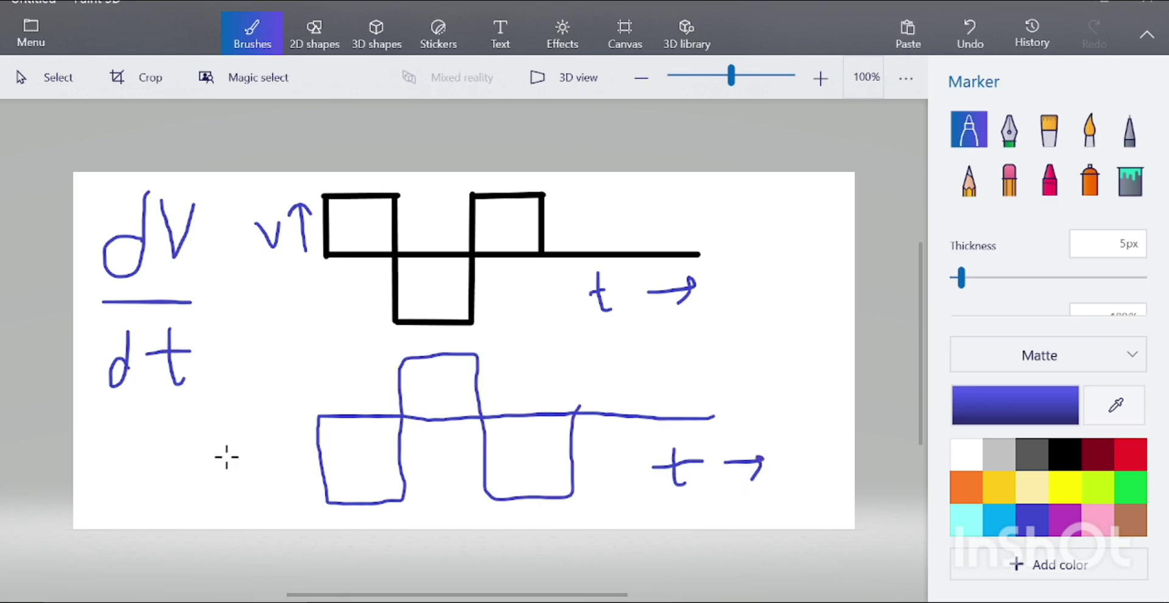
mouse_move(215, 420)
mouse_down()
mouse_move(219, 431)
mouse_move(233, 420)
mouse_up()
drag(317, 415, 359, 504)
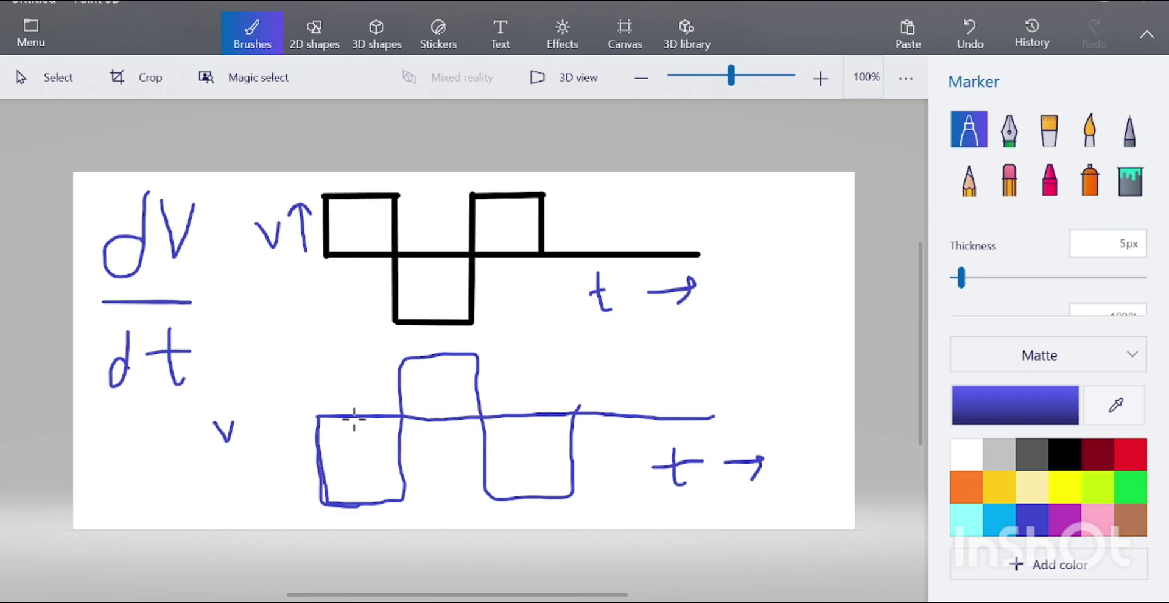
mouse_move(296, 448)
mouse_down()
mouse_move(348, 435)
mouse_move(417, 450)
mouse_up()
drag(389, 406, 409, 395)
mouse_move(676, 379)
mouse_down()
mouse_move(663, 374)
mouse_move(681, 365)
mouse_move(672, 376)
mouse_up()
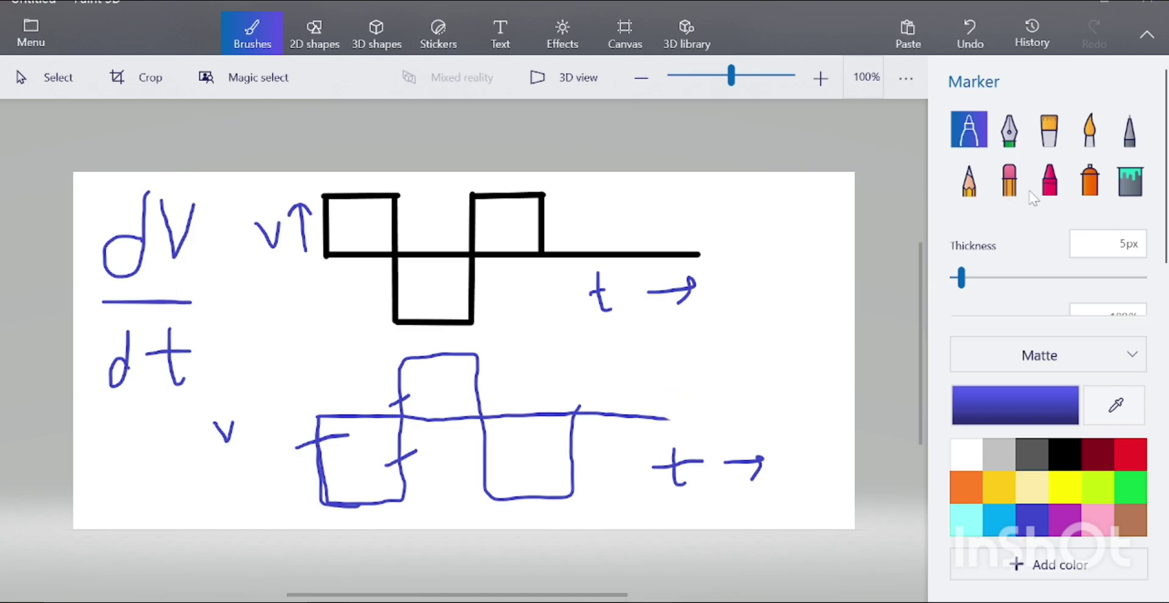
- Erase the inverted square wave with its labels and return to the Marker brush
click(1019, 191)
mouse_move(809, 455)
mouse_down()
mouse_move(590, 457)
mouse_move(244, 434)
mouse_move(446, 451)
mouse_move(394, 412)
mouse_move(463, 383)
mouse_up()
click(955, 143)
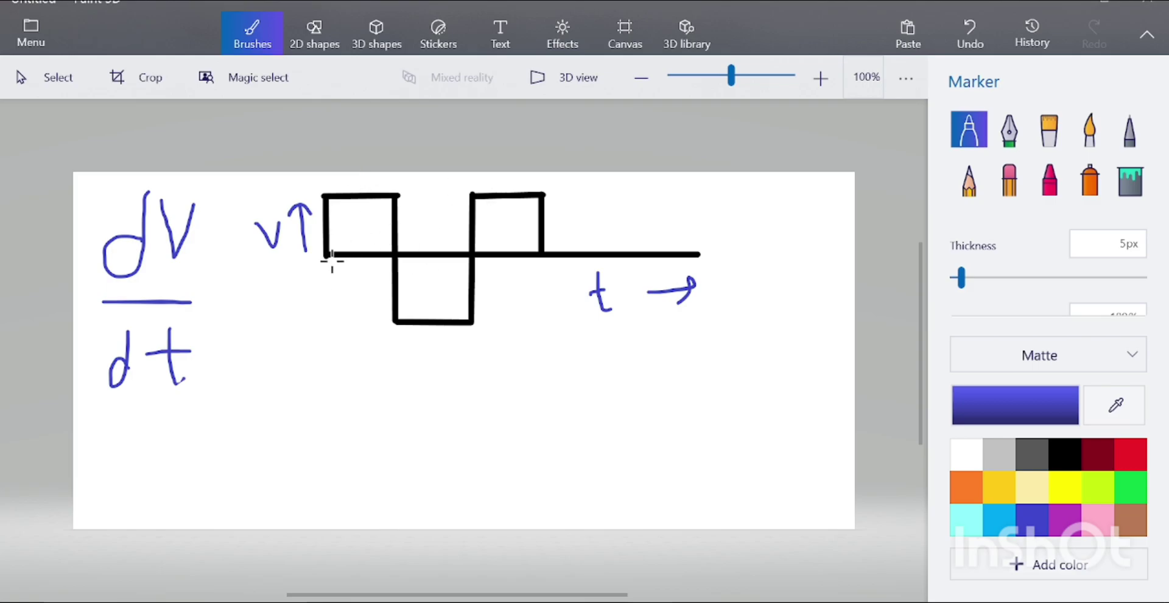
- Draw a short vertical stroke beyond the square wave's end and a sloped rising edge inside its first pulse
drag(813, 192, 818, 233)
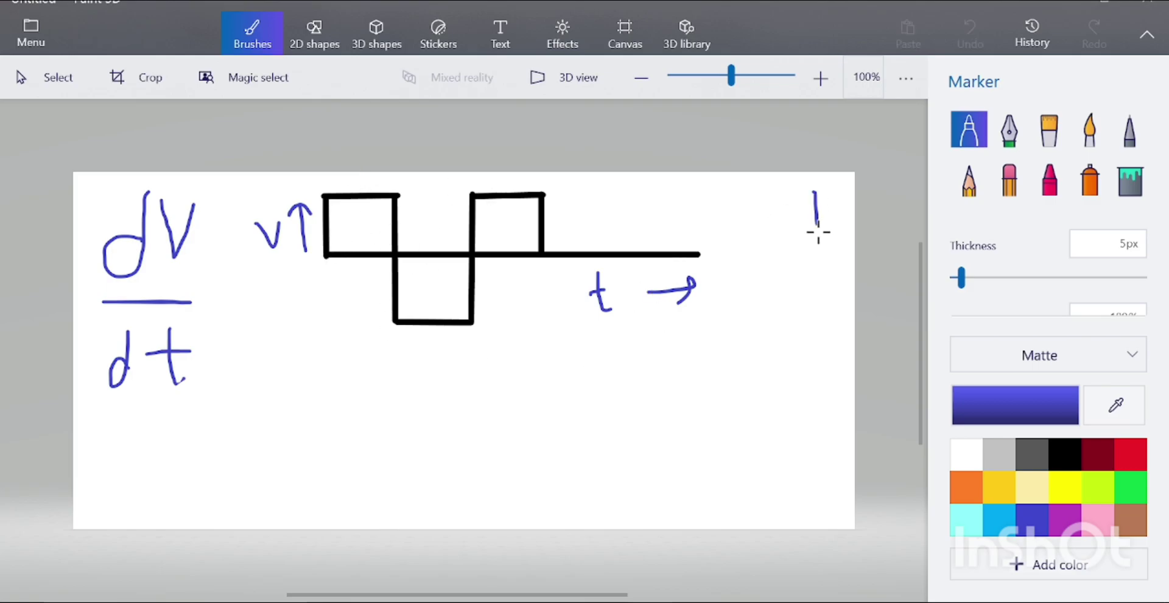
drag(327, 252, 343, 195)
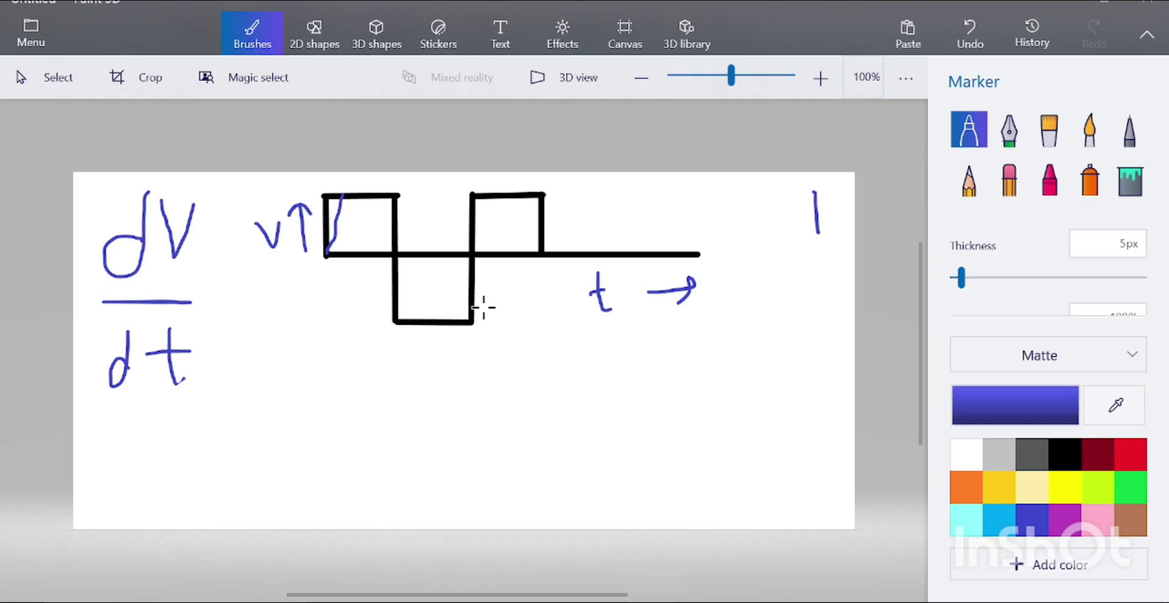
click(969, 33)
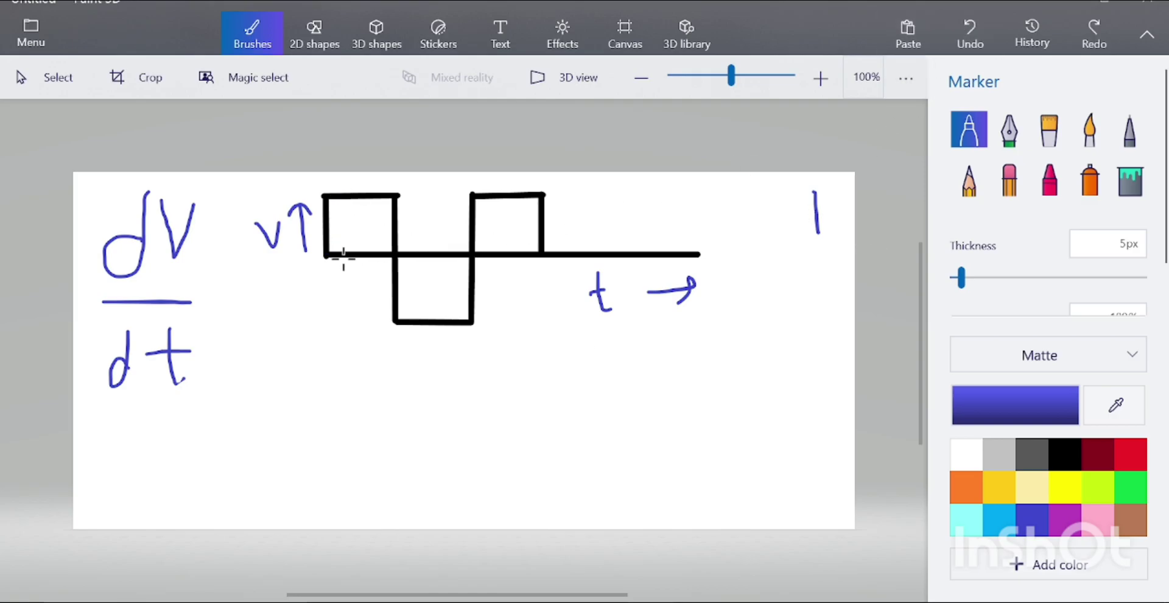
drag(325, 253, 348, 196)
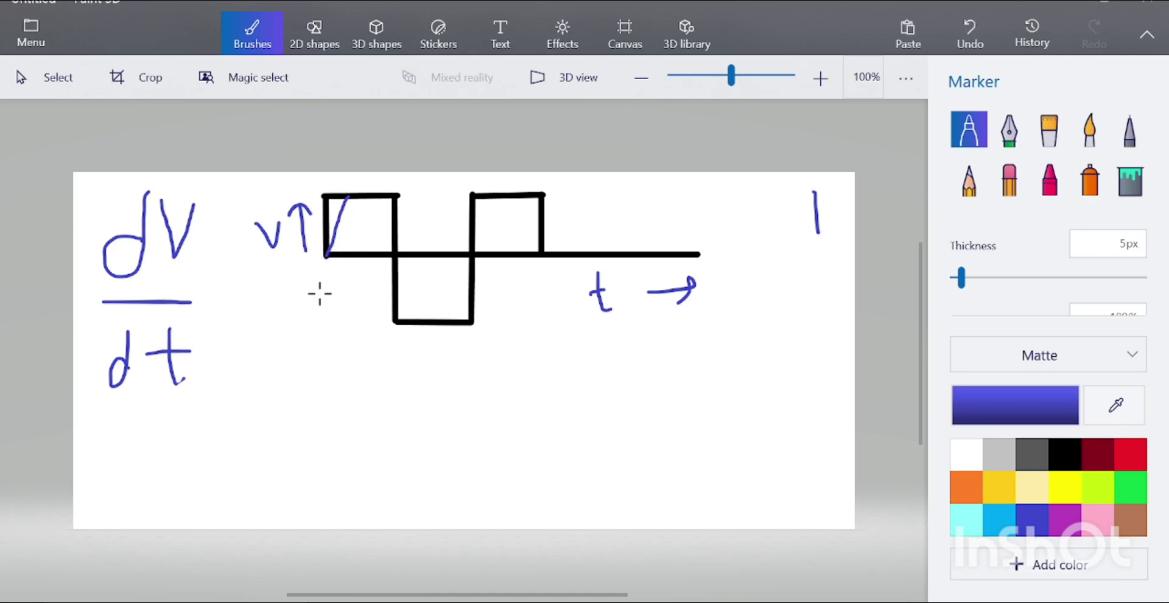
- Handwrite "V 0 → 5 V" below the square wave
drag(322, 392, 348, 414)
mouse_move(427, 425)
mouse_down()
mouse_move(416, 448)
mouse_move(428, 425)
mouse_move(538, 439)
mouse_up()
mouse_move(528, 426)
mouse_down()
mouse_move(538, 467)
mouse_move(525, 474)
mouse_up()
mouse_move(621, 429)
mouse_down()
mouse_move(600, 463)
mouse_move(657, 418)
mouse_up()
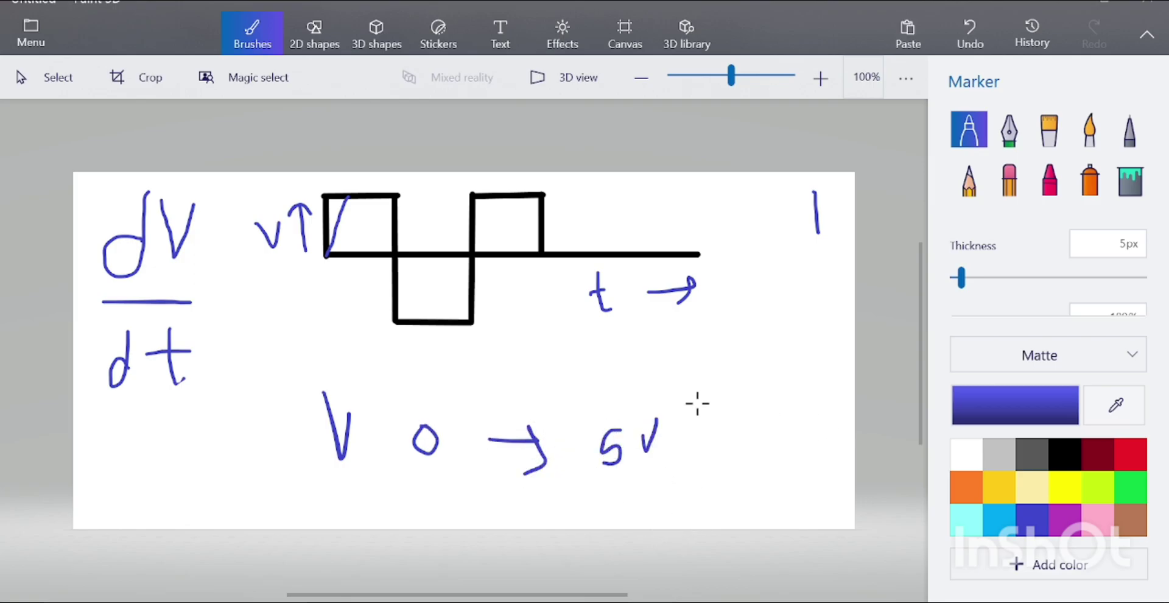
mouse_move(604, 494)
mouse_down()
mouse_move(608, 515)
mouse_move(668, 501)
mouse_move(691, 517)
mouse_up()
mouse_move(762, 527)
mouse_down()
mouse_move(815, 506)
mouse_move(571, 532)
mouse_move(606, 515)
mouse_up()
click(1006, 186)
click(968, 180)
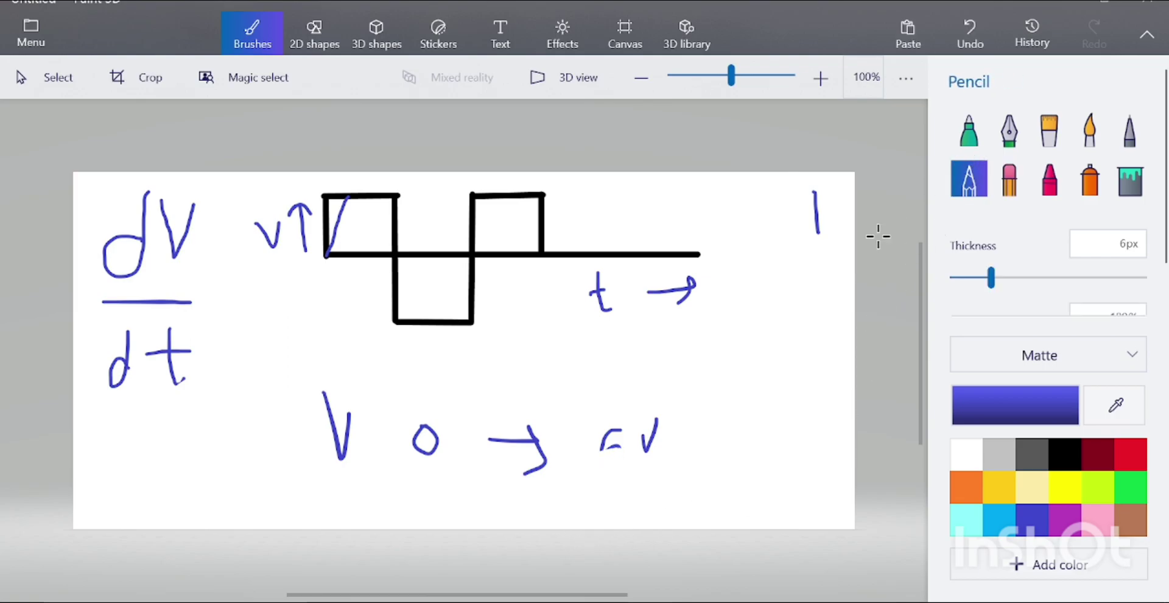
click(968, 129)
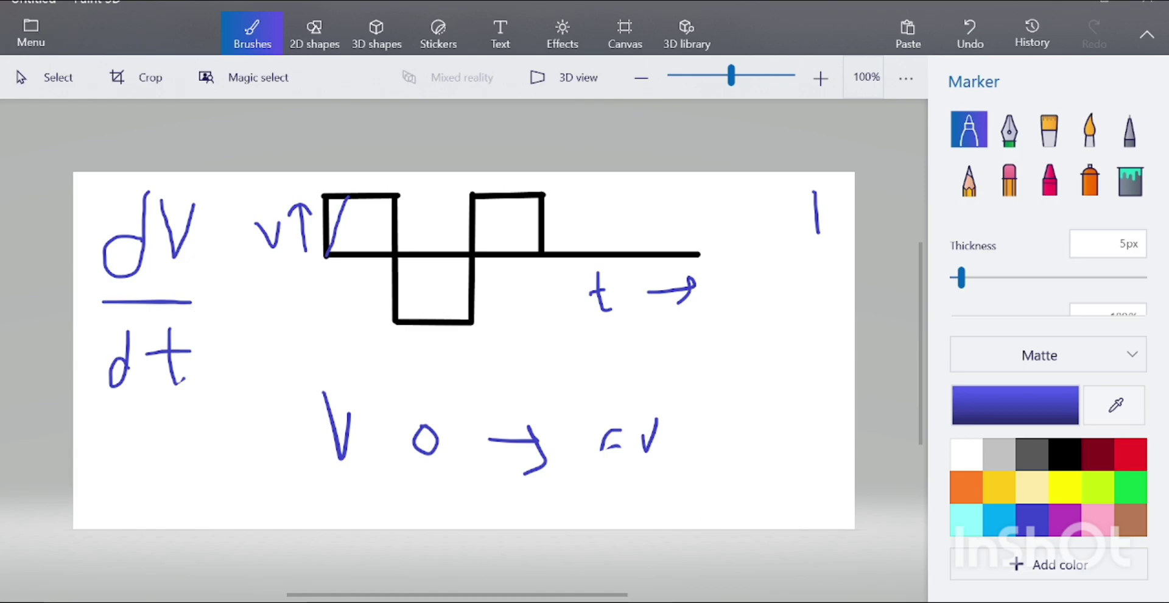
- Trace a waveform with sloped edges in blue over the rest of the black square wave
drag(348, 196, 399, 195)
drag(394, 196, 408, 252)
mouse_move(408, 252)
mouse_down()
mouse_move(434, 317)
mouse_move(446, 320)
mouse_move(472, 320)
mouse_move(501, 195)
mouse_move(541, 193)
mouse_move(567, 254)
mouse_up()
- Mark the sloped edges beside the second pulse, with an arrow to the falling edge, and circle the dV/dt fraction
mouse_move(449, 177)
mouse_down()
mouse_move(404, 219)
mouse_move(413, 195)
mouse_move(404, 218)
mouse_move(425, 207)
mouse_move(476, 228)
mouse_up()
click(452, 228)
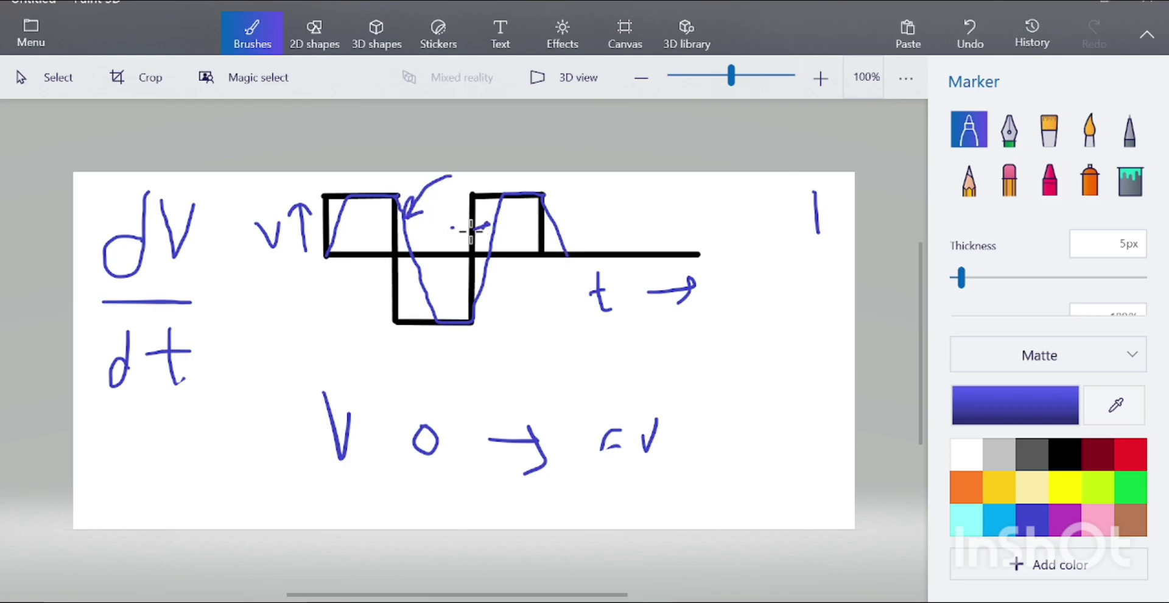
mouse_move(224, 435)
mouse_down()
mouse_move(203, 162)
mouse_move(55, 300)
mouse_move(198, 433)
mouse_move(236, 422)
mouse_up()
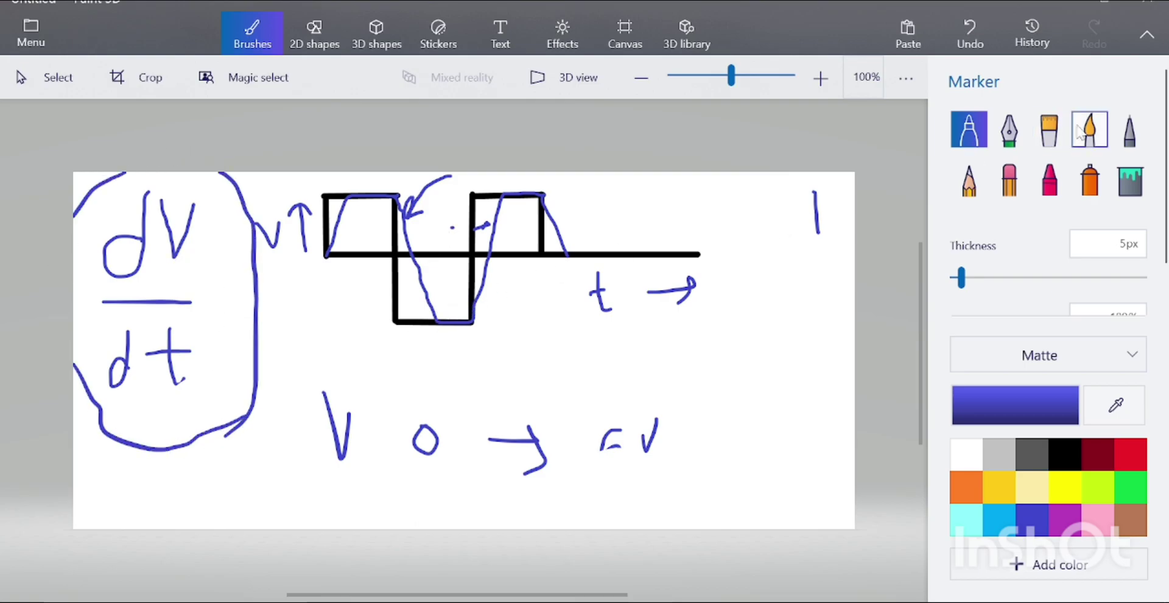
- Erase everything on the canvas and return to the Marker brush
click(1009, 178)
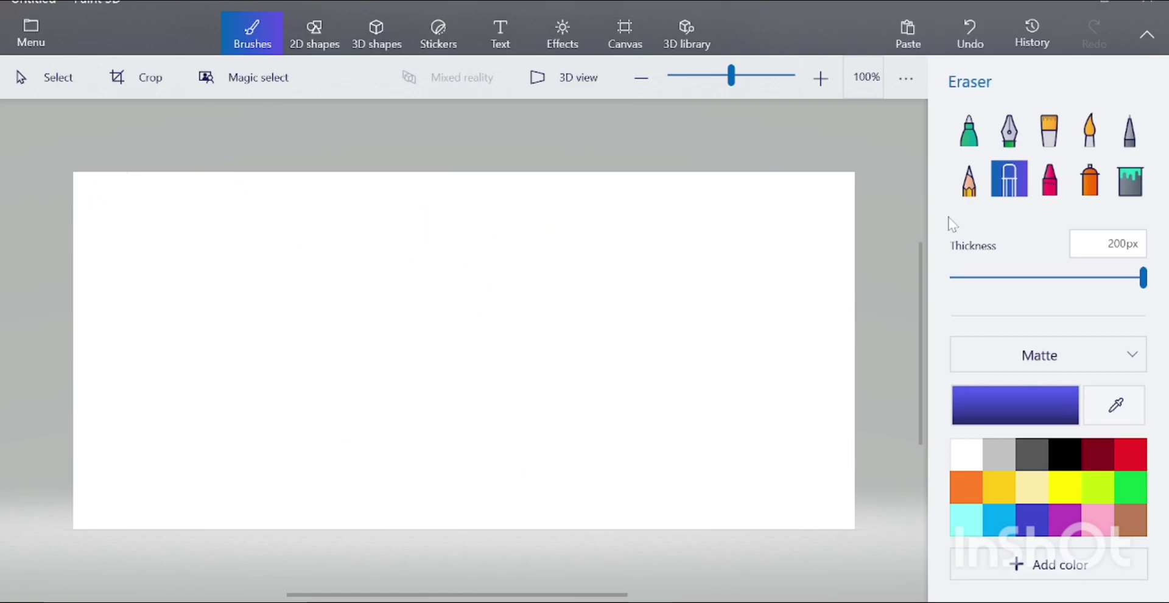
click(969, 129)
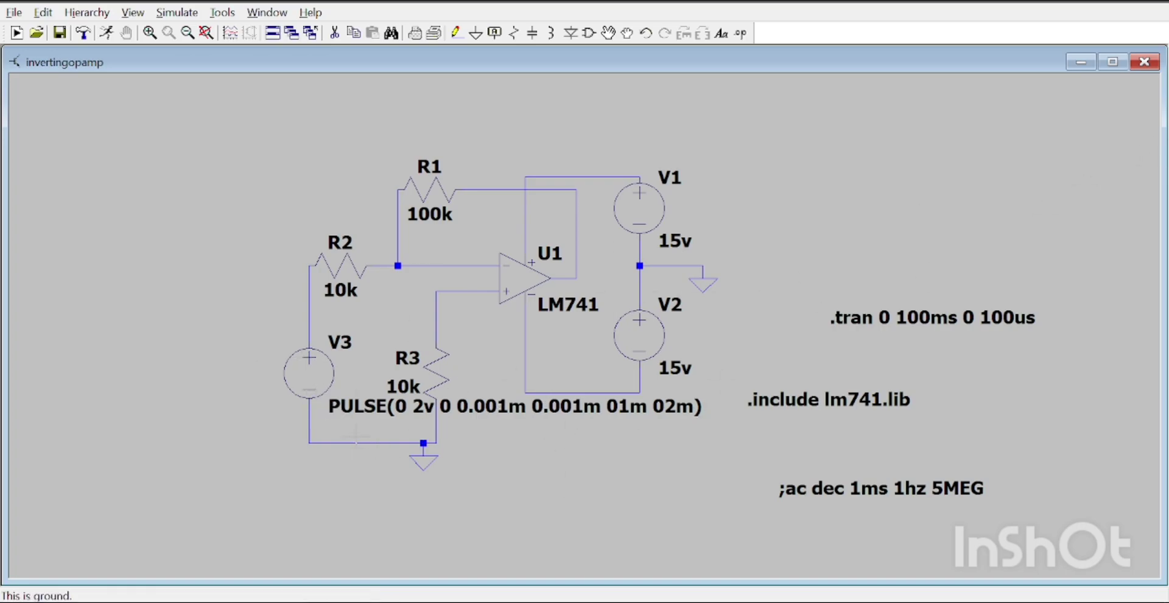
- In the LTspice inverting op-amp schematic, open voltage source V3's settings and examine the SINE and PULSE function parameters
right_click(299, 388)
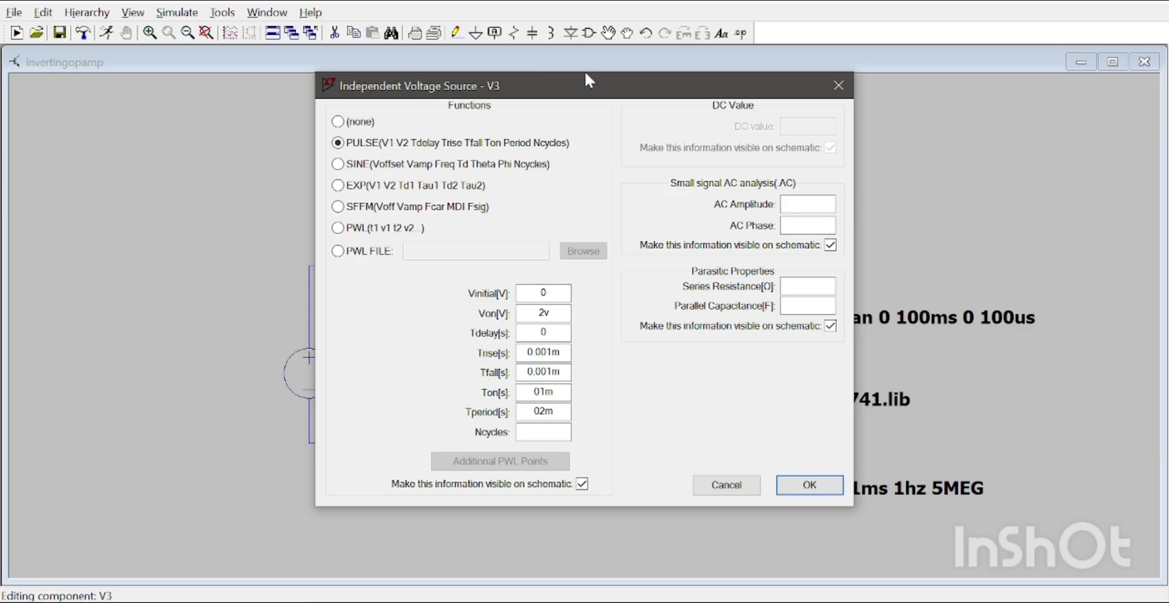
drag(584, 83, 710, 144)
click(464, 225)
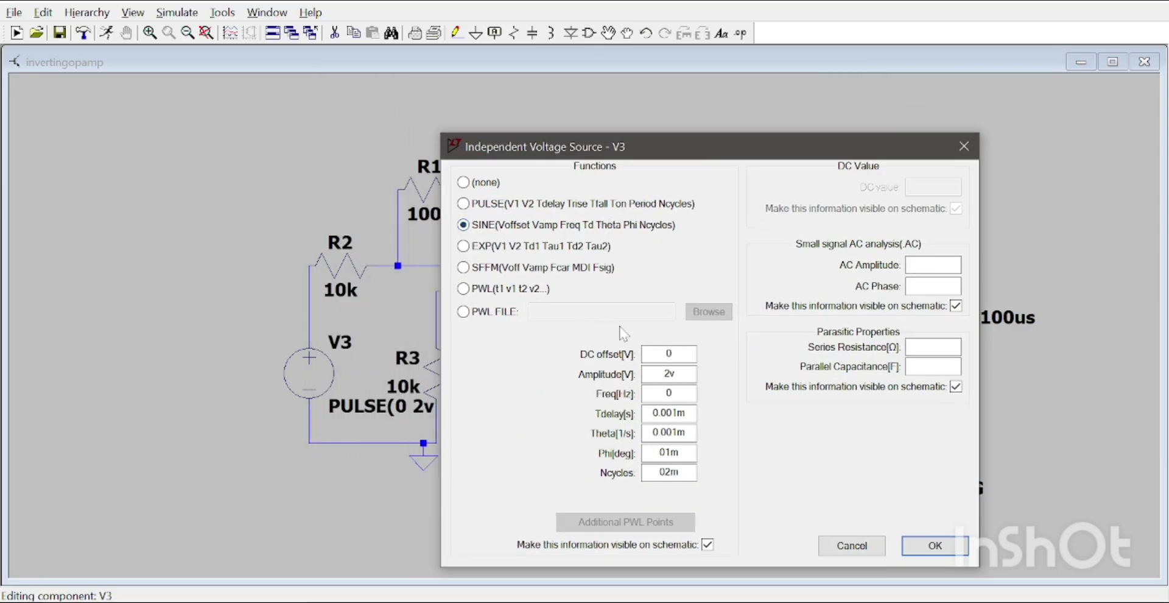
click(463, 204)
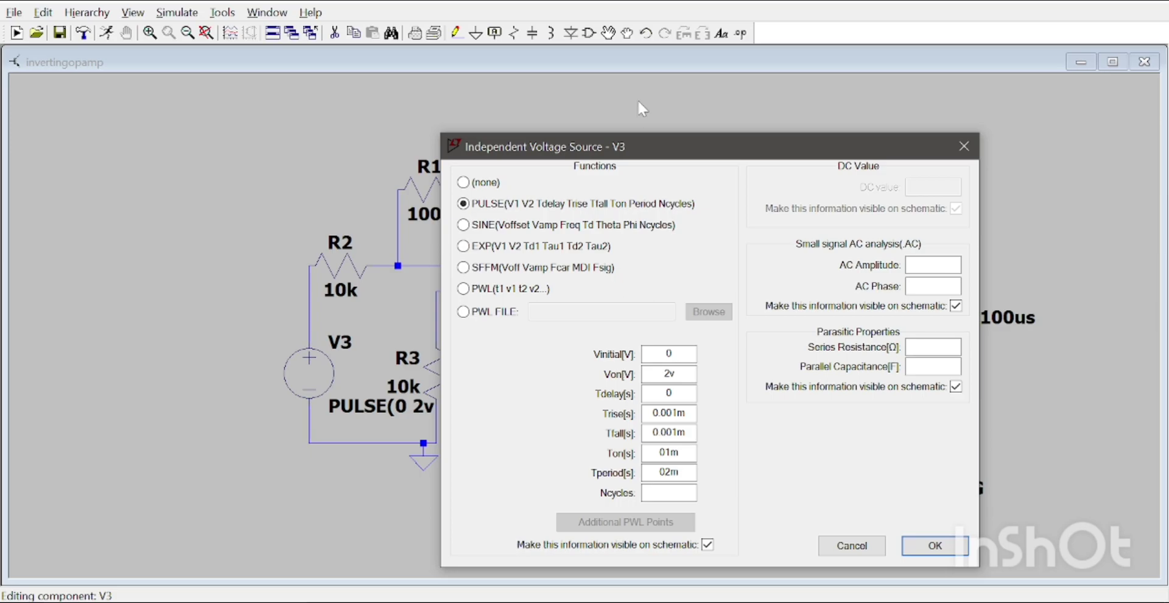
drag(634, 153, 638, 78)
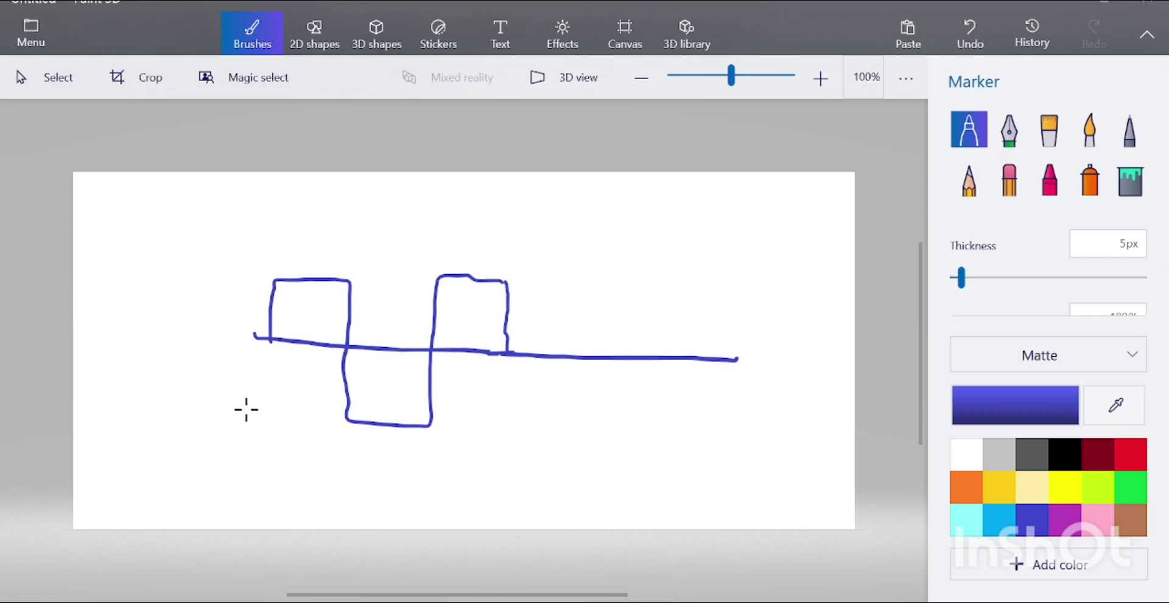
- In Paint 3D, turn the square wave into two positive pulses on a new lower baseline, erasing the old middle axis
click(225, 429)
mouse_move(219, 420)
mouse_down()
mouse_move(480, 423)
mouse_move(824, 451)
mouse_up()
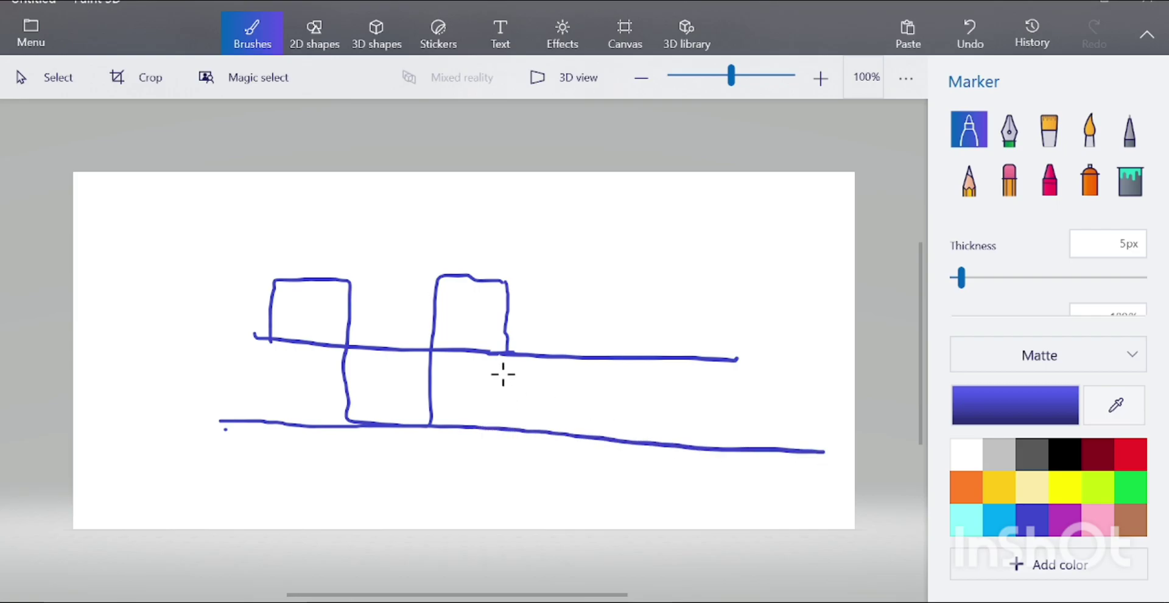
drag(508, 346, 508, 428)
mouse_move(266, 420)
mouse_down()
mouse_move(268, 340)
mouse_move(264, 404)
mouse_up()
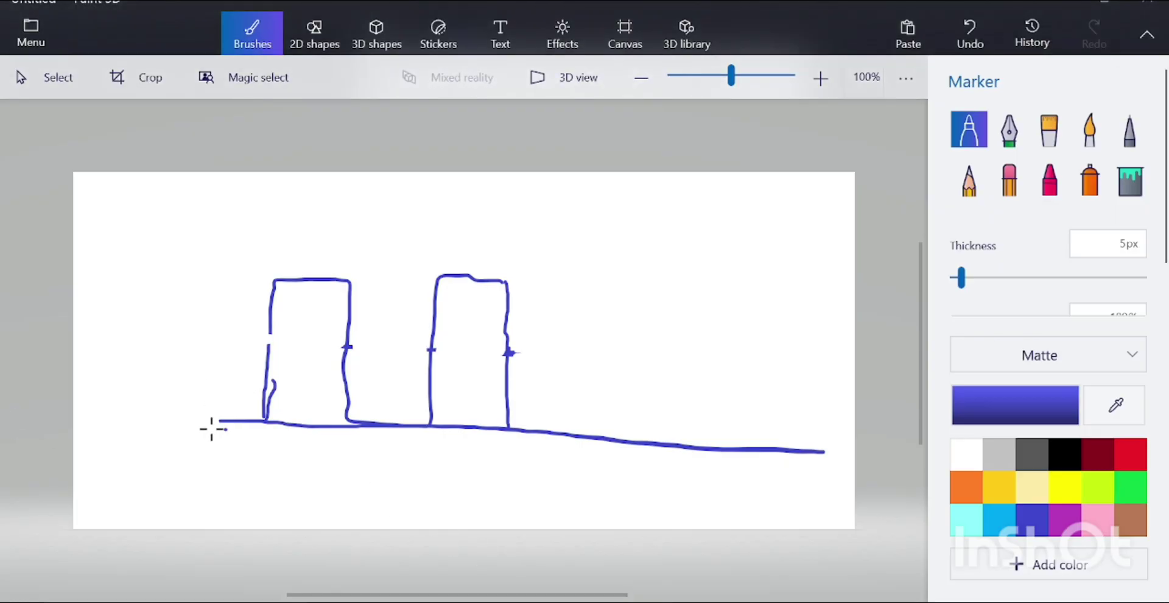
drag(262, 419, 342, 426)
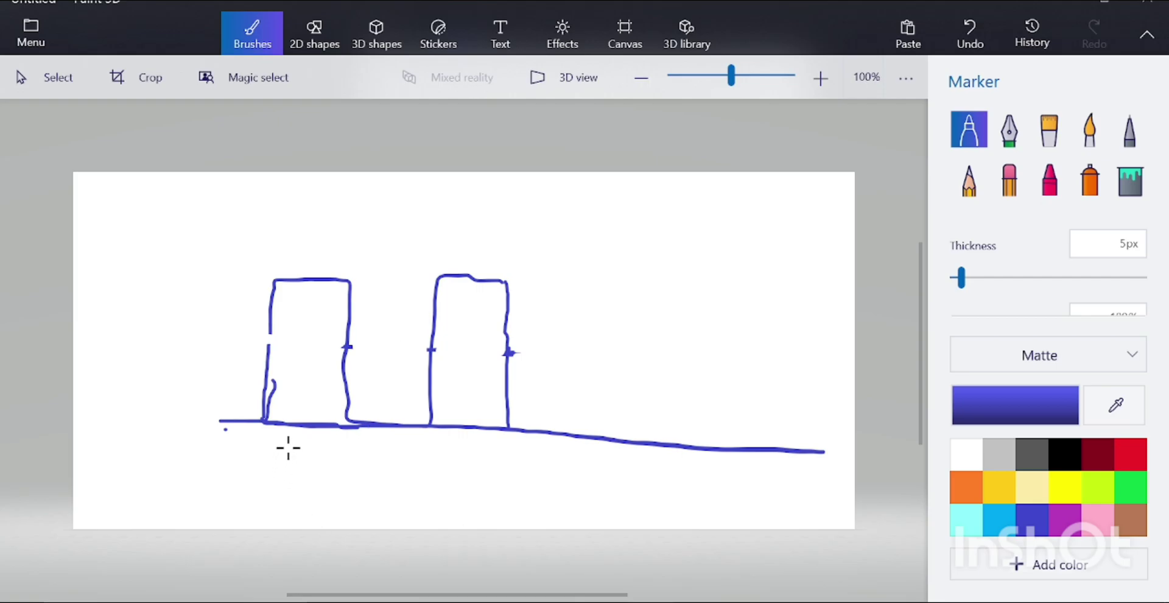
- Label the pulse wave's low level 0V and its high level 1V,2
mouse_move(152, 415)
mouse_down()
mouse_move(141, 422)
mouse_move(213, 413)
mouse_up()
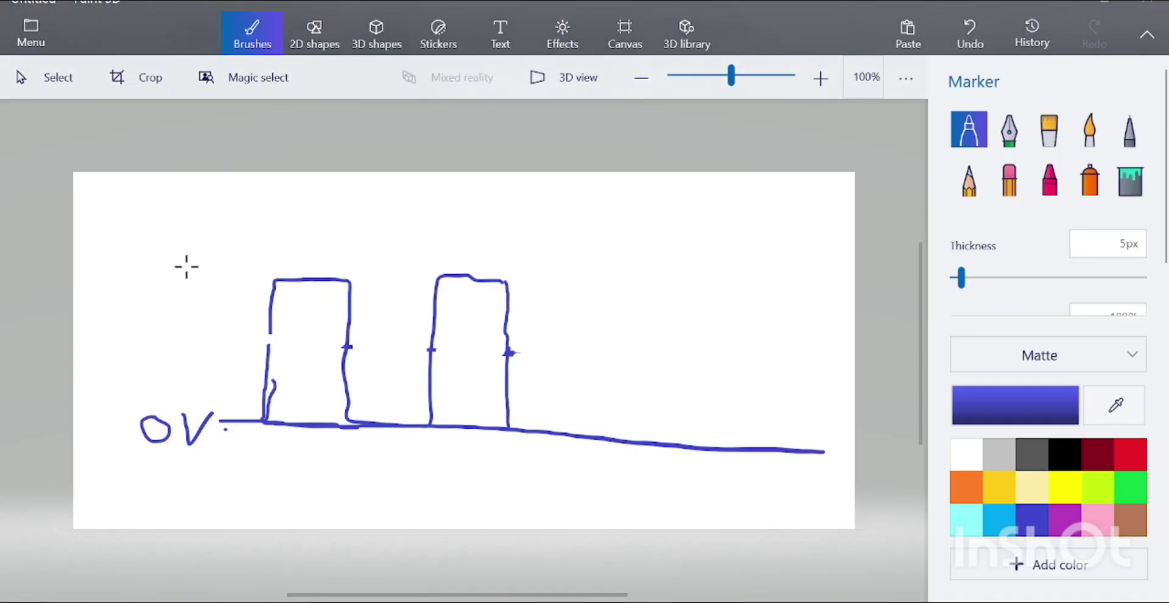
mouse_move(152, 252)
mouse_down()
mouse_move(161, 291)
mouse_move(196, 257)
mouse_move(198, 290)
mouse_move(314, 257)
mouse_up()
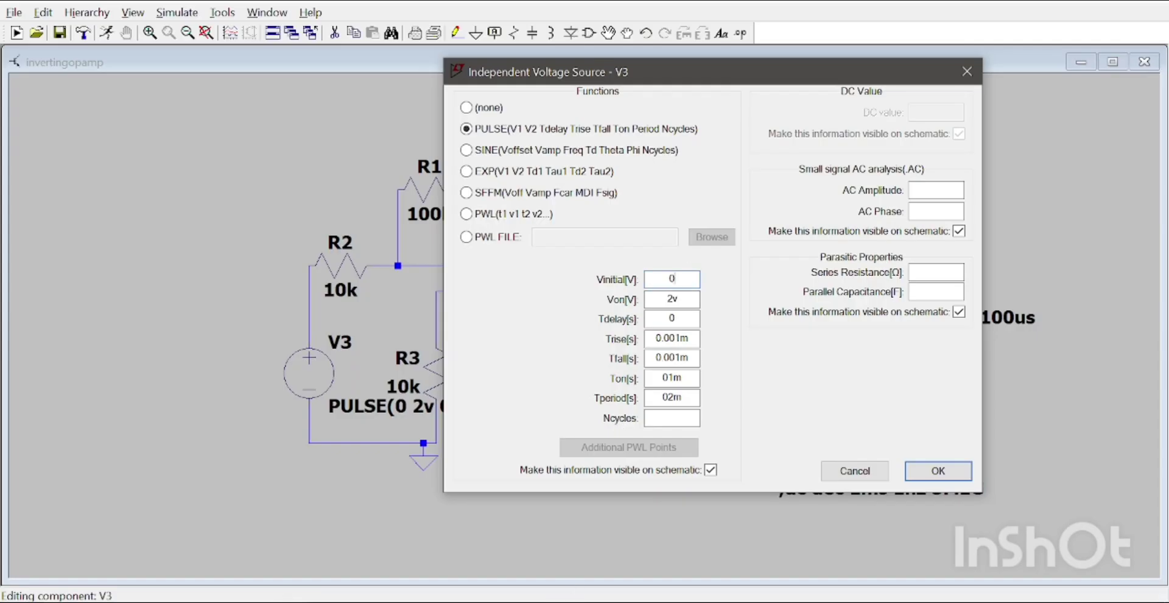
- In LTspice, review the Vinitial, Von and Tdelay values of V3's pulse function
key(Tab)
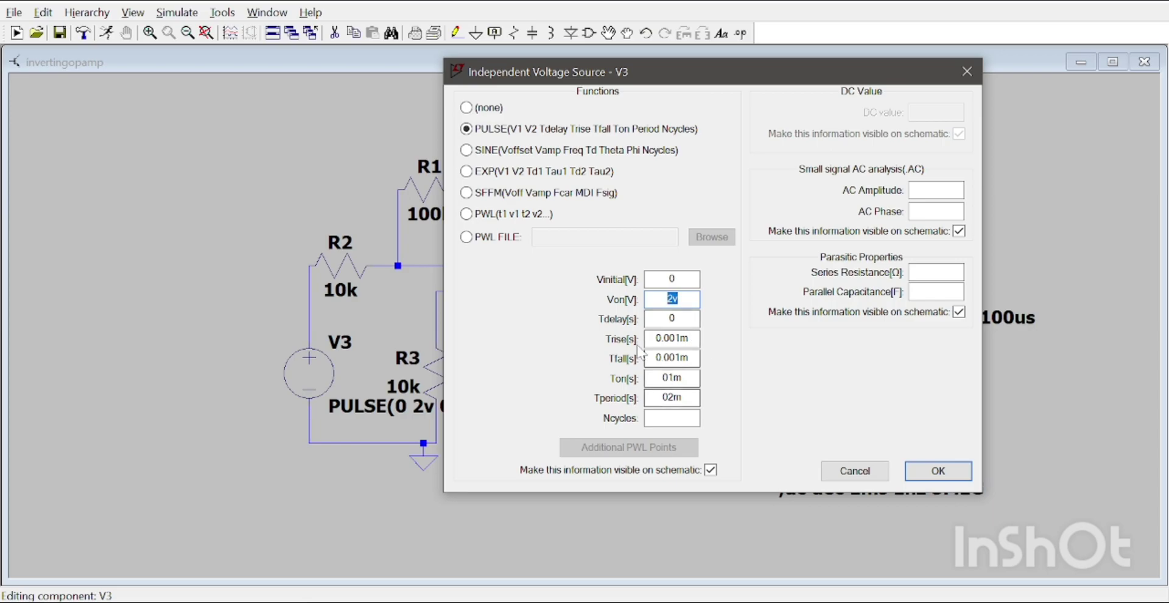
key(Tab)
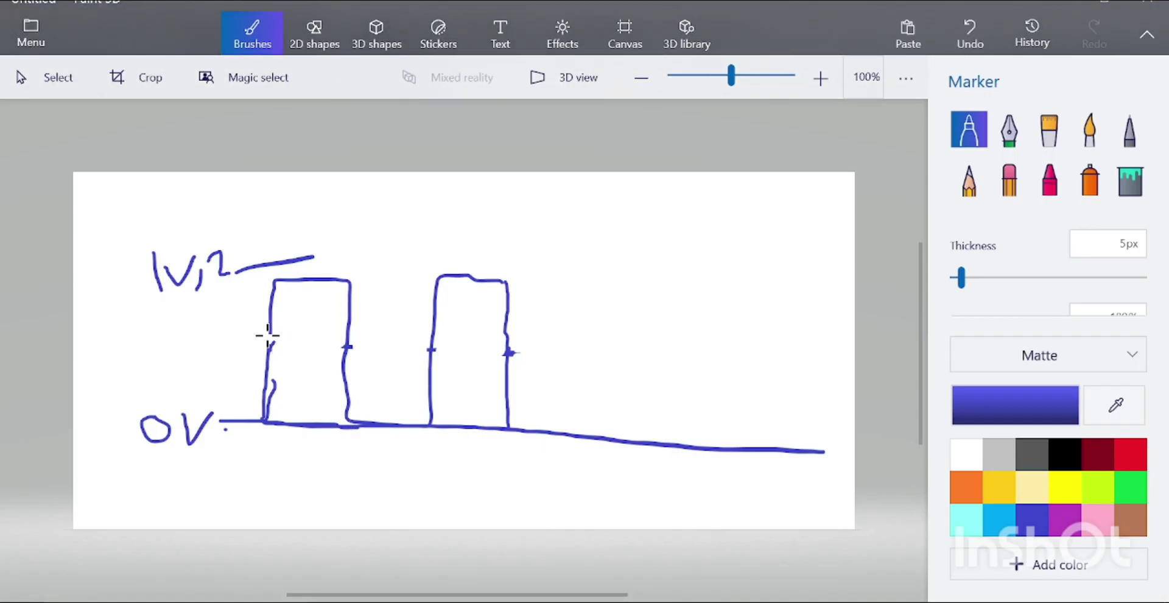
- In Paint 3D, close the gap in the first pulse's rising edge and mark the edge's lower and upper ends
drag(270, 328, 268, 346)
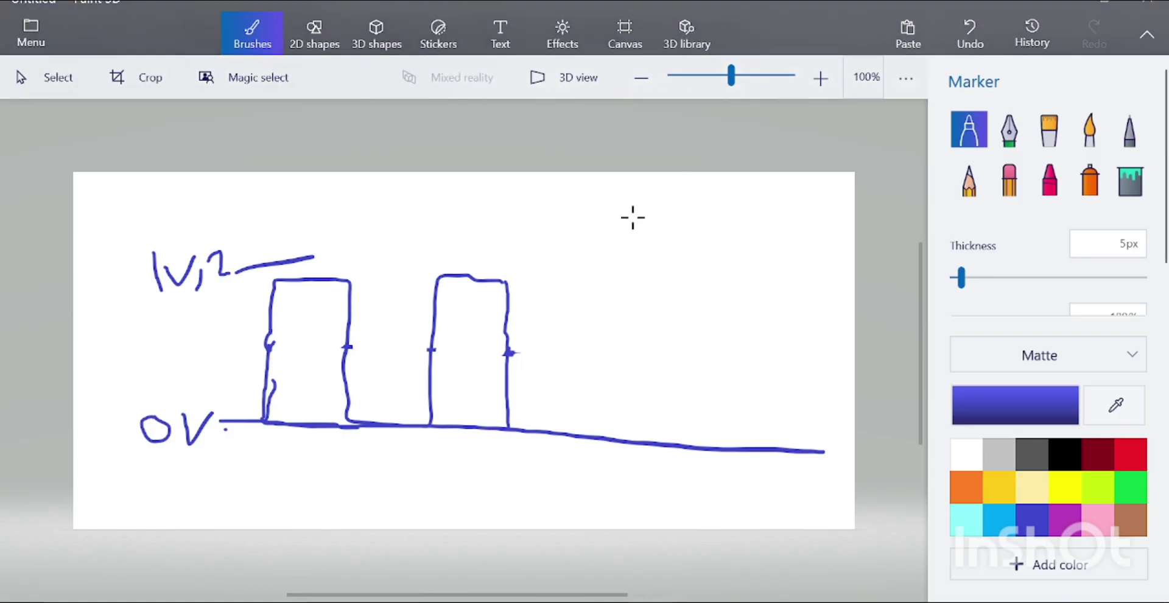
drag(261, 420, 261, 416)
mouse_move(268, 358)
mouse_down()
mouse_move(275, 281)
mouse_move(277, 307)
mouse_move(289, 290)
mouse_up()
click(1008, 178)
click(969, 181)
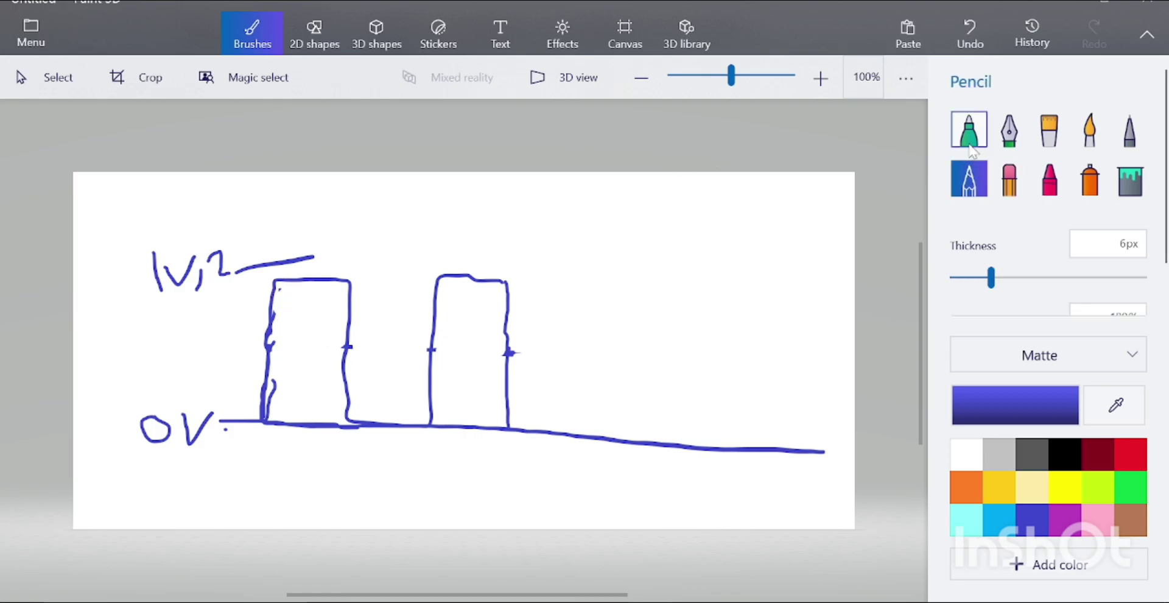
click(968, 129)
drag(262, 441, 261, 435)
drag(256, 286, 264, 279)
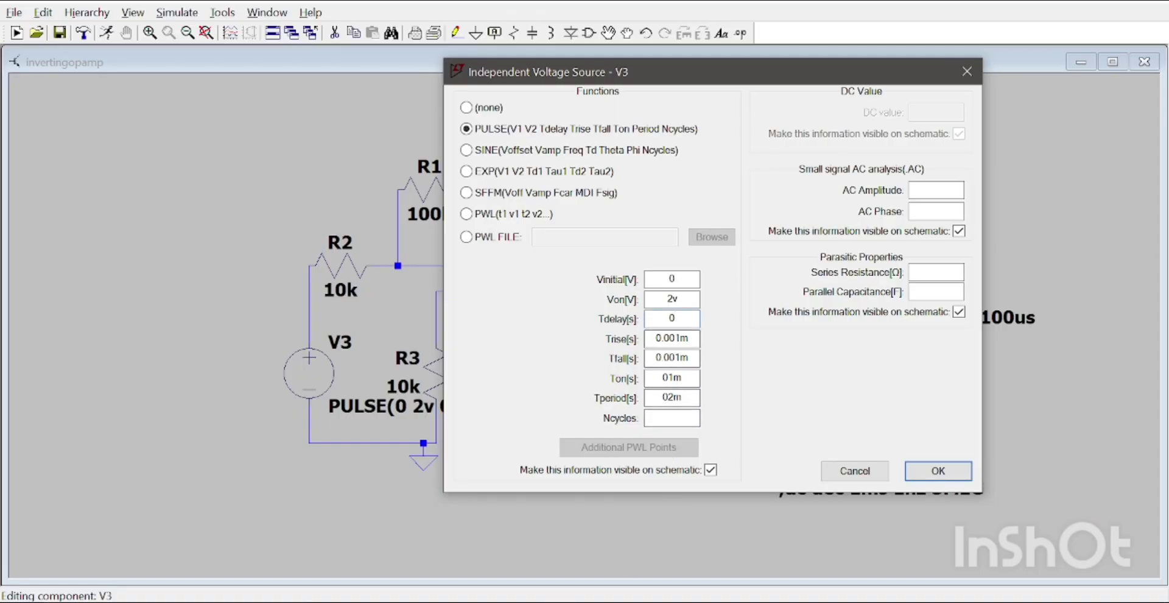
- In LTspice, review the Trise, Tfall and Ton values of V3's pulse function
drag(688, 338, 670, 338)
click(670, 339)
drag(688, 357, 665, 357)
click(662, 377)
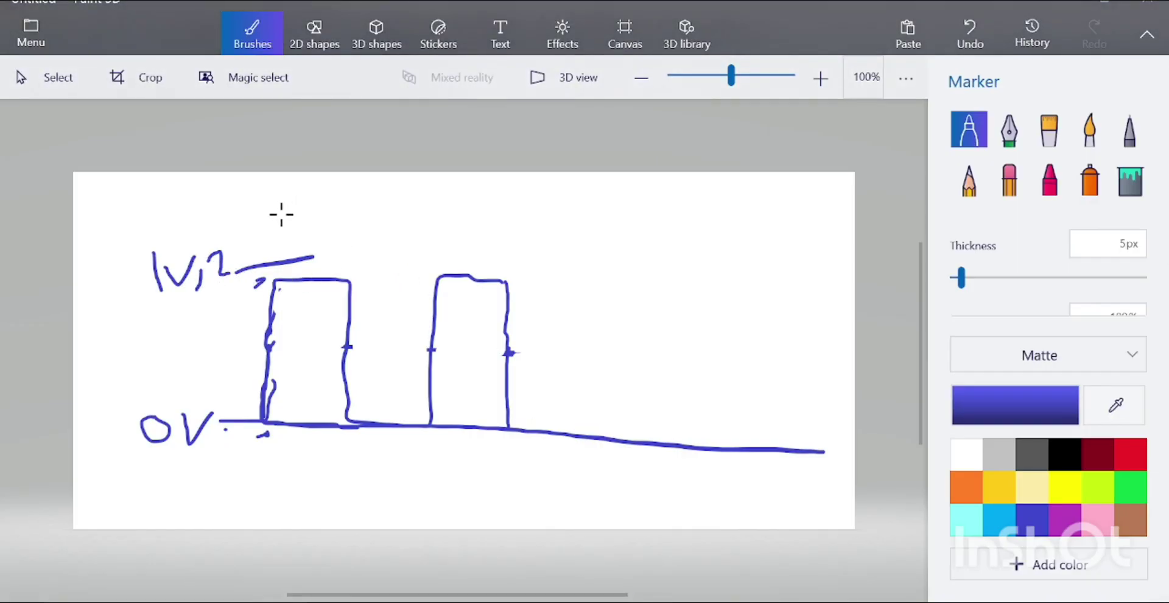
- In Paint 3D, retrace the first pulse's flat top and handwrite 0V and 5ms above the second pulse
drag(274, 279, 299, 278)
drag(494, 192, 547, 183)
mouse_move(631, 198)
mouse_down()
mouse_move(645, 227)
mouse_move(610, 250)
mouse_up()
mouse_move(662, 236)
mouse_down()
mouse_move(667, 227)
mouse_move(686, 238)
mouse_up()
drag(716, 194, 668, 238)
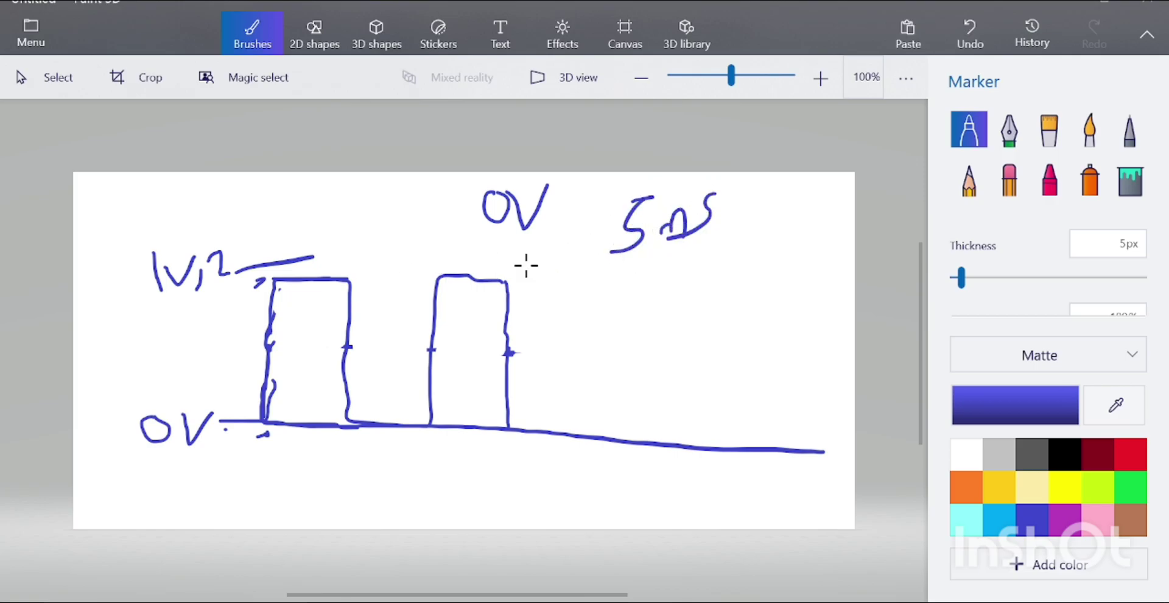
- Mark the span above the first pulse with short strokes and label its start 0 and its end 5 along the baseline
drag(259, 223, 332, 223)
drag(308, 217, 348, 213)
mouse_move(267, 433)
mouse_down()
mouse_move(263, 443)
mouse_move(268, 434)
mouse_up()
mouse_move(366, 433)
mouse_down()
mouse_move(338, 436)
mouse_move(351, 475)
mouse_move(340, 481)
mouse_up()
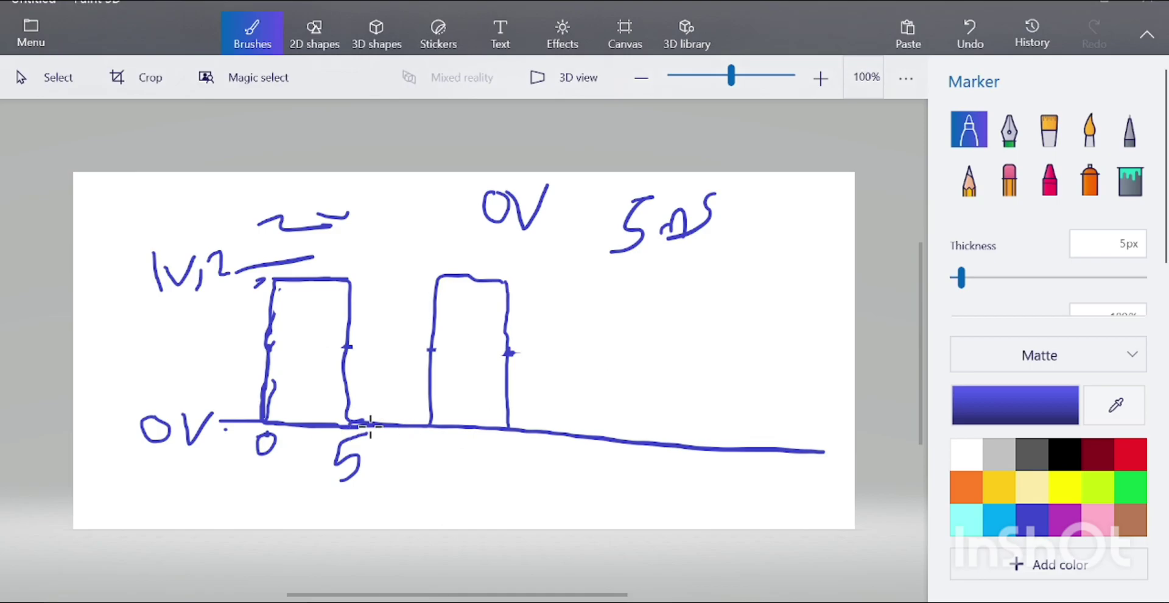
- Retrace the baseline past the second pulse, write 0 and 0.1 below the first pulse's start and end labels, and point a stroke at its top
mouse_move(370, 424)
mouse_down()
mouse_move(585, 435)
mouse_move(658, 461)
mouse_up()
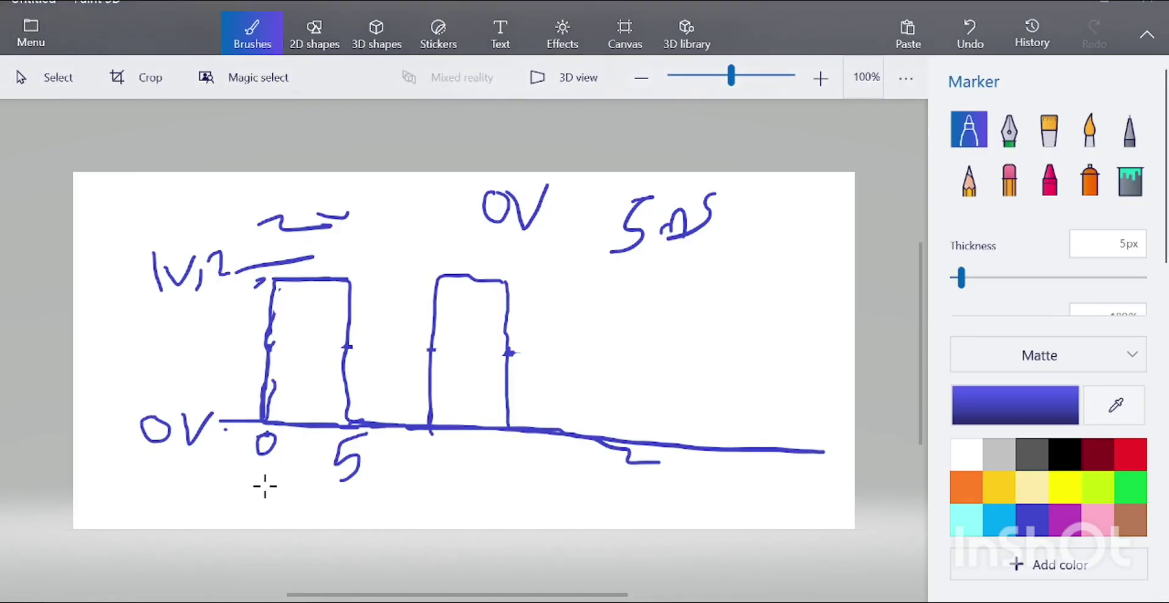
mouse_move(271, 481)
mouse_down()
mouse_move(261, 484)
mouse_move(272, 487)
mouse_up()
drag(359, 490, 392, 507)
click(381, 508)
drag(366, 230, 335, 264)
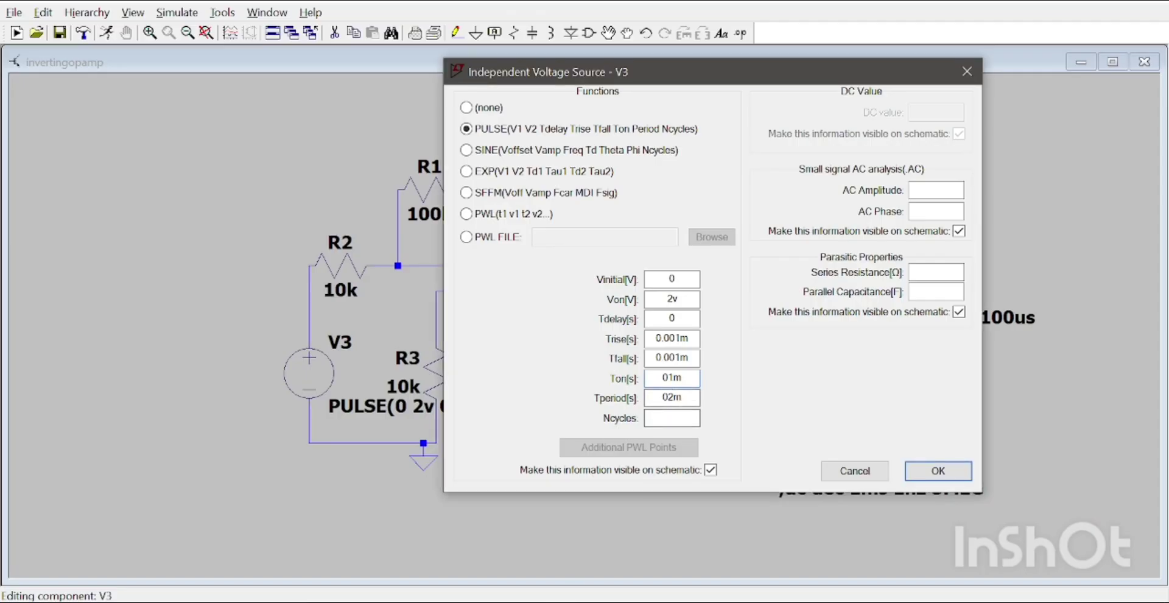
- In LTspice, review the Ton and Tperiod values of V3's pulse function
key(Tab)
click(673, 378)
key(shift+Home)
key(Tab)
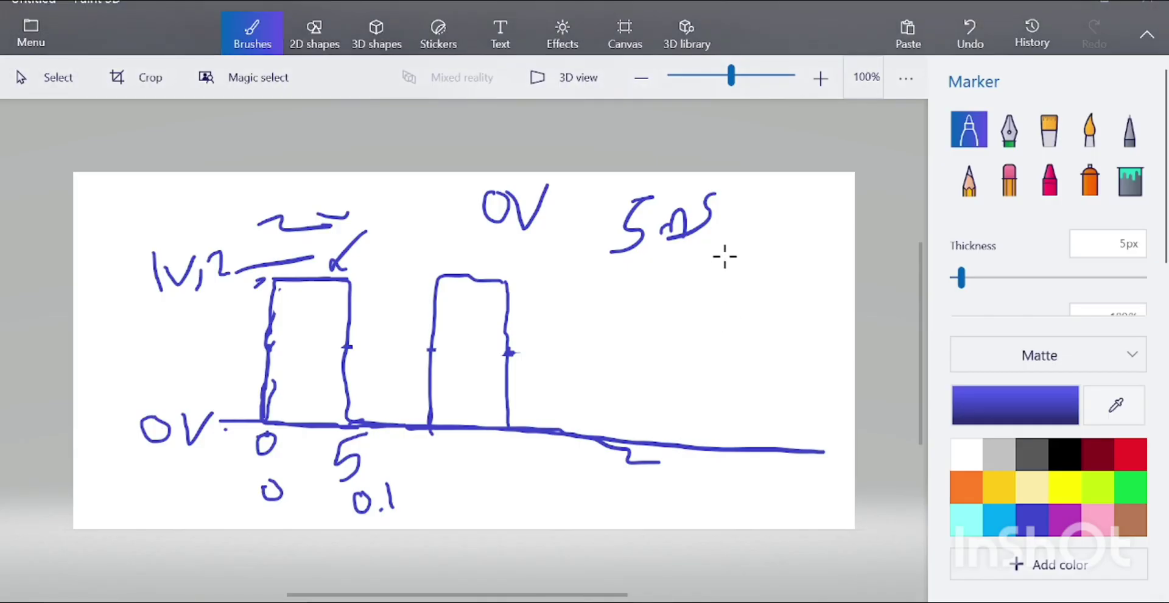
- In Paint 3D, write 2 and 5 below the 5ms note and mark one full period between the two pulses' starts
drag(716, 259, 753, 281)
drag(705, 327, 740, 296)
mouse_move(265, 421)
mouse_down()
mouse_move(262, 410)
mouse_move(245, 415)
mouse_up()
drag(430, 425, 464, 401)
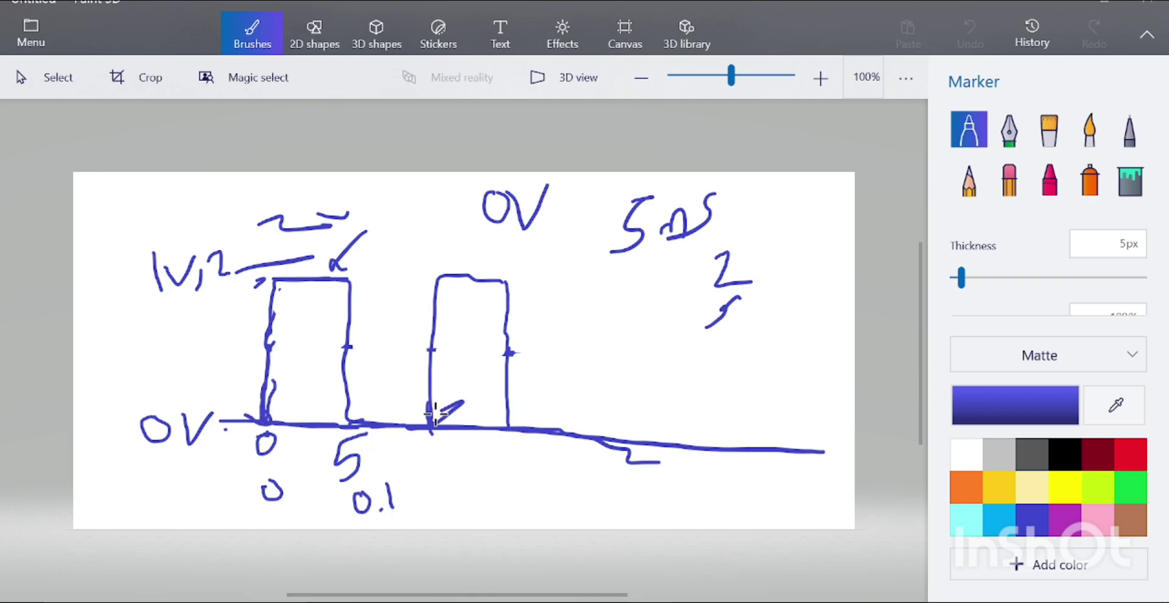
drag(270, 280, 348, 278)
mouse_move(350, 425)
mouse_down()
mouse_move(399, 426)
mouse_move(372, 426)
mouse_up()
mouse_move(765, 303)
mouse_down()
mouse_move(770, 256)
mouse_move(761, 299)
mouse_up()
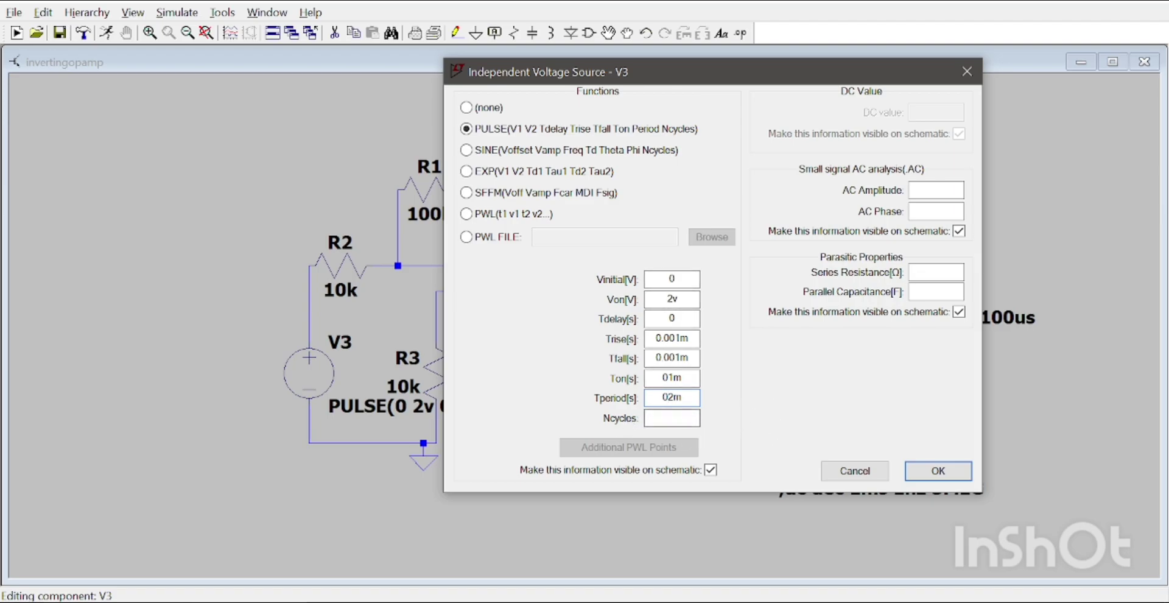
- In LTspice, accept V3's pulse settings and look through the simulation command's analysis types, returning to Transient
click(937, 471)
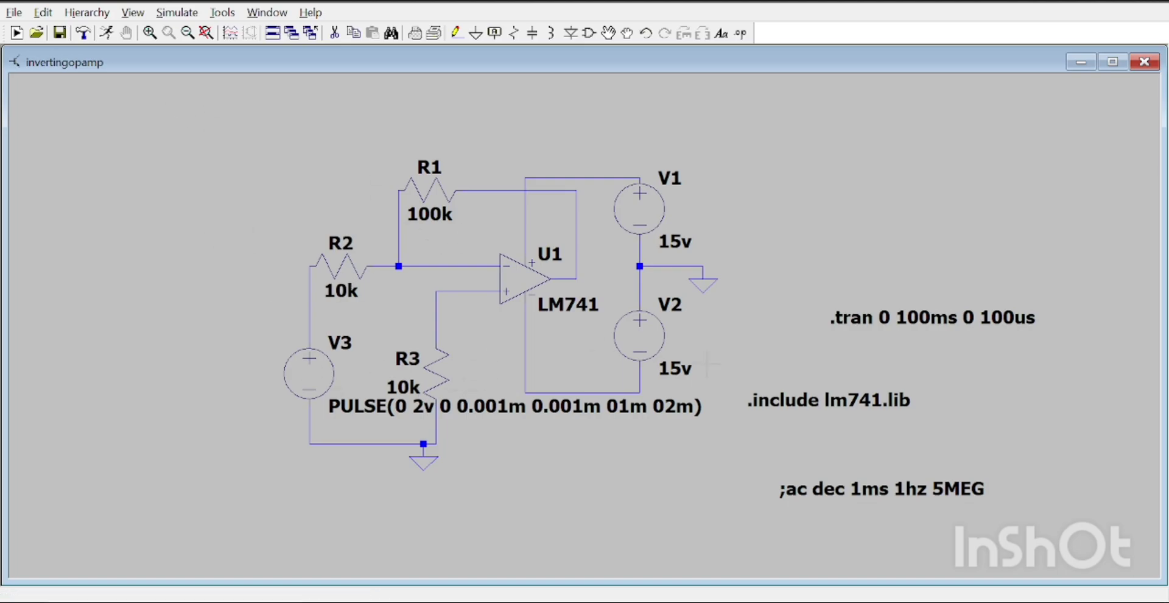
click(177, 13)
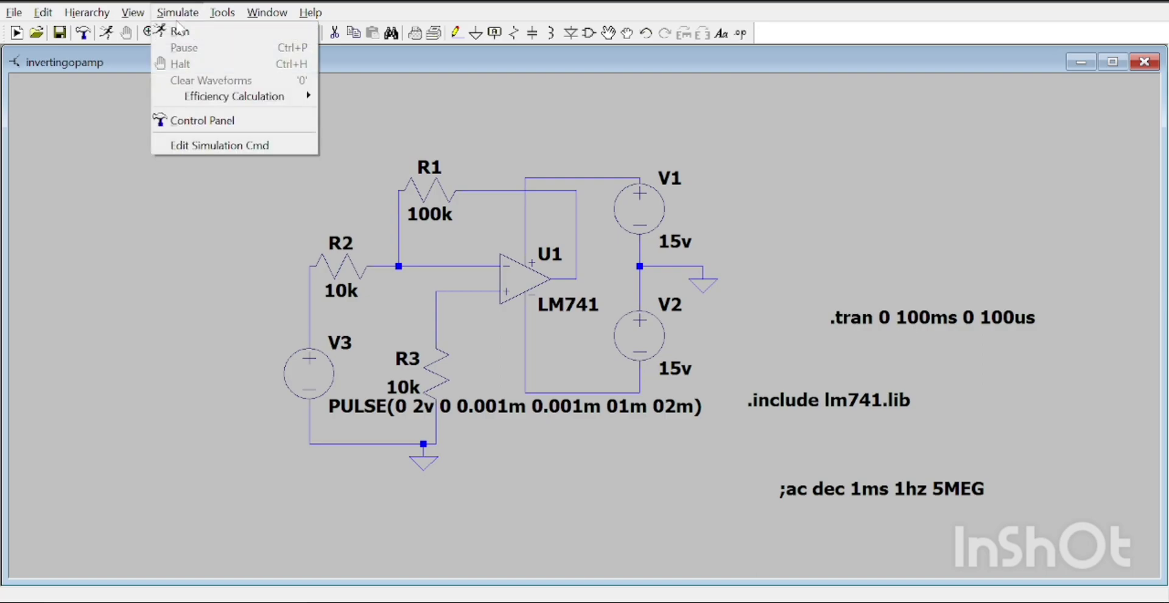
click(207, 143)
click(449, 164)
click(419, 165)
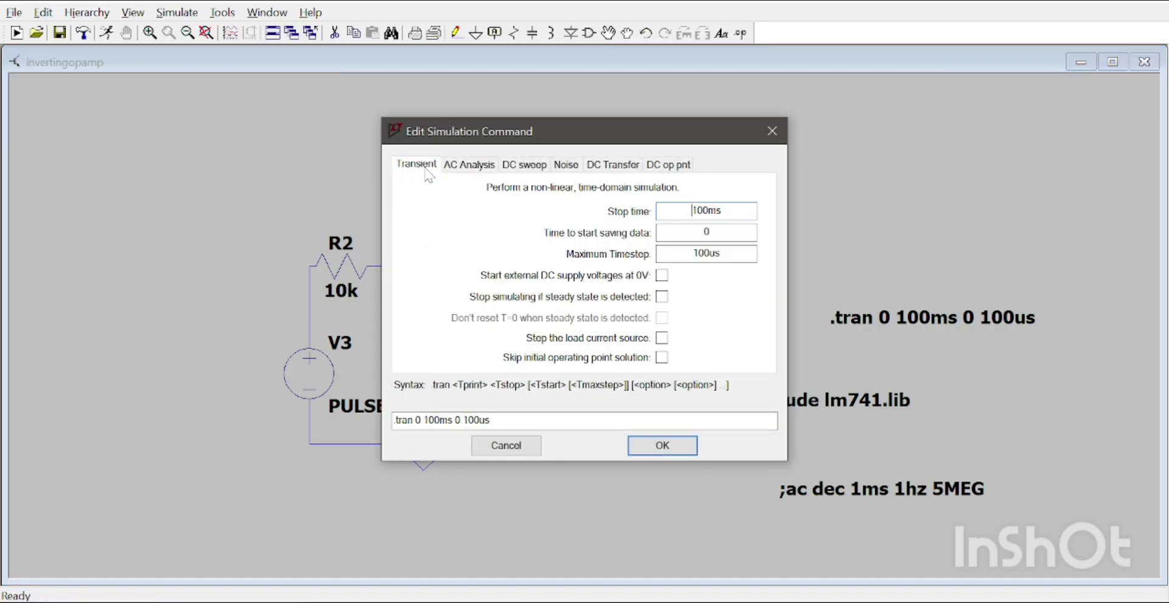
click(507, 164)
click(565, 161)
click(678, 169)
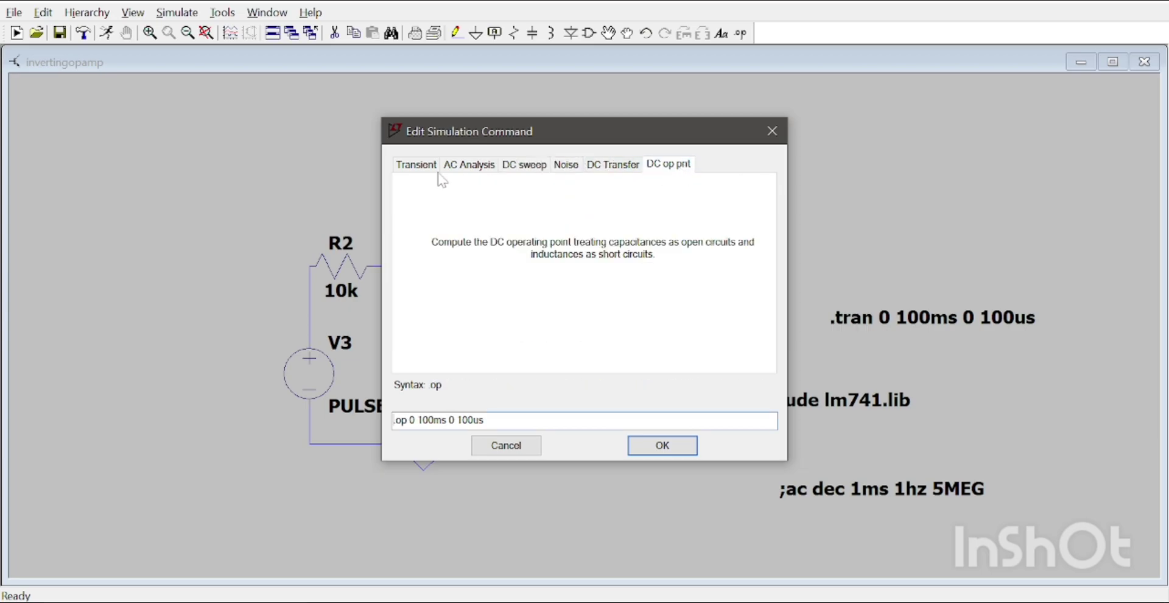
click(399, 167)
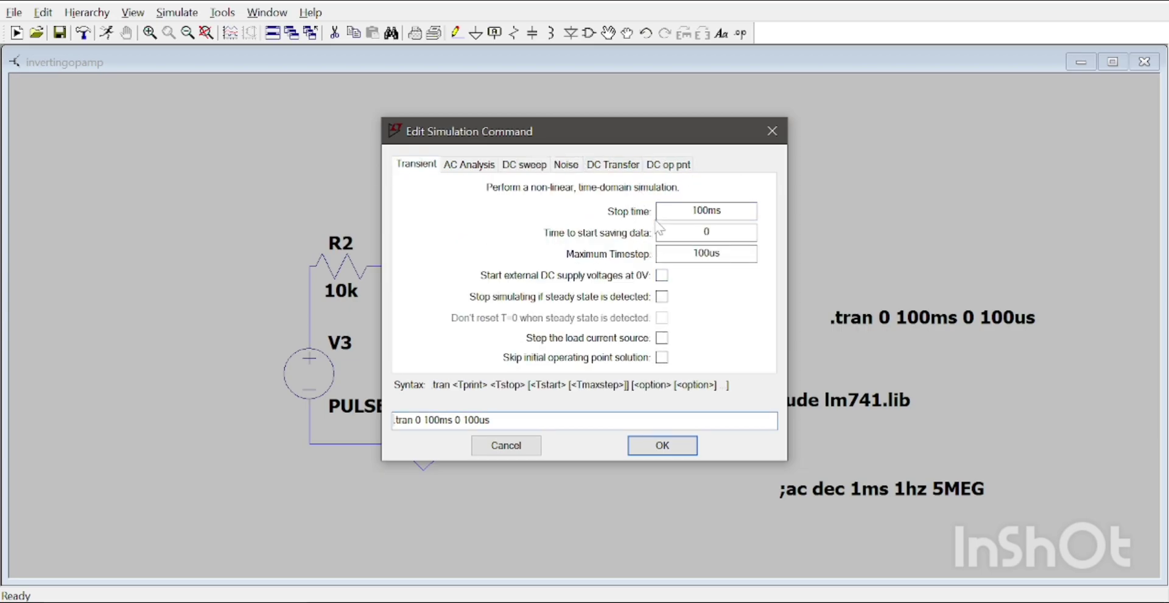
- Review the transient analysis stop time, data start time and maximum timestep, and accept the simulation command
drag(722, 210, 702, 210)
drag(684, 135, 925, 215)
drag(818, 249, 680, 376)
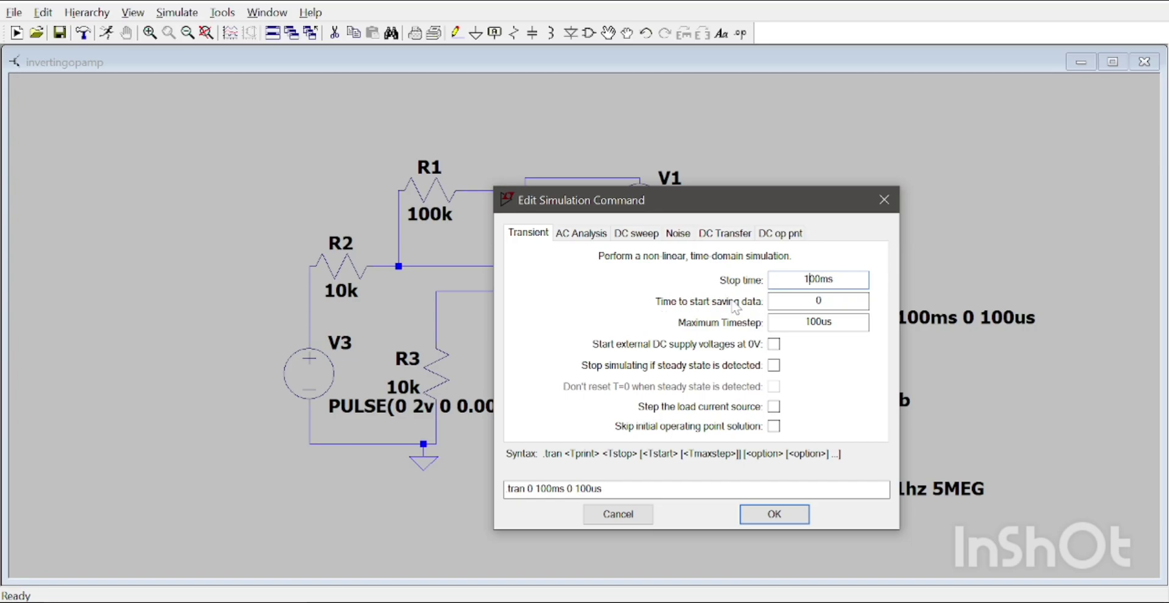
key(Tab)
drag(723, 194, 832, 53)
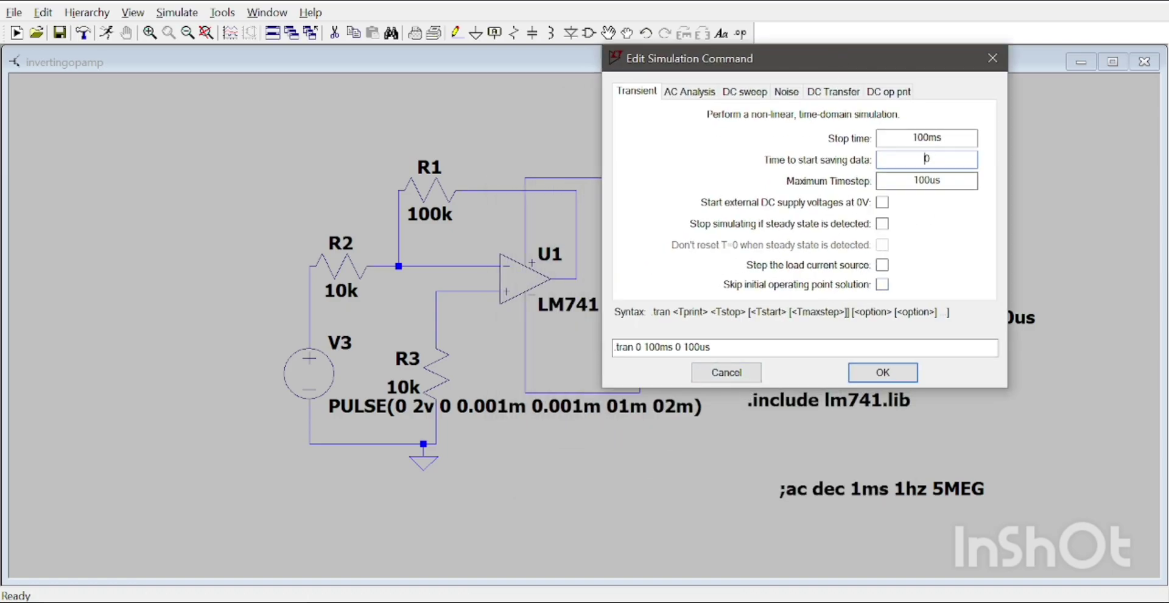
drag(926, 181, 940, 180)
click(918, 179)
click(909, 370)
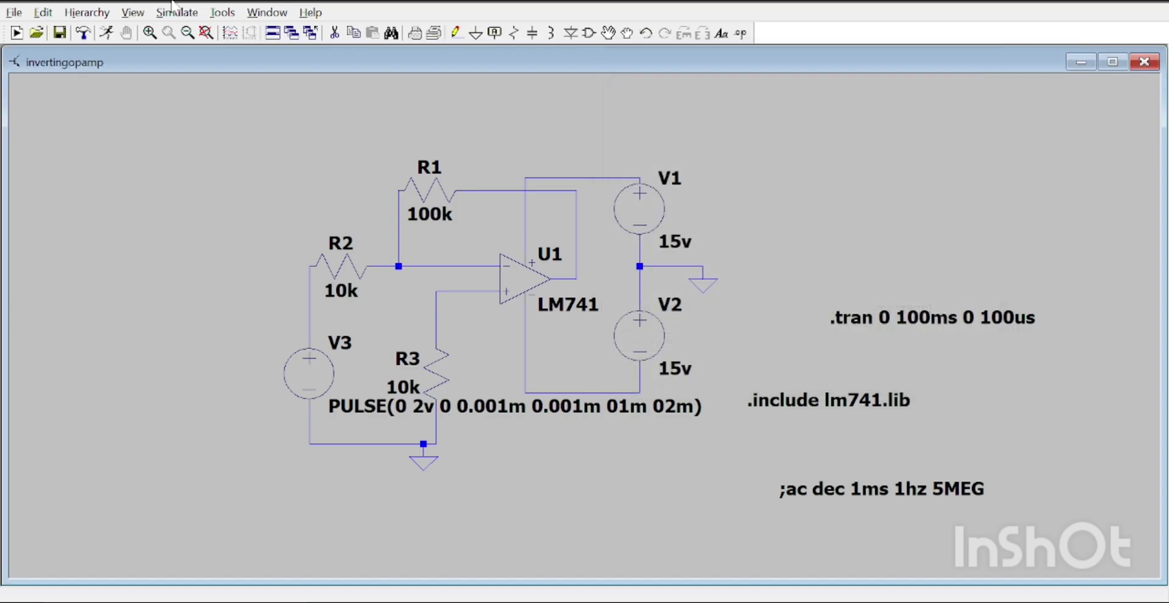
- Run the simulation and plot the voltages at V3's node and U1's output over about the first 7.7 ms
click(182, 12)
click(179, 31)
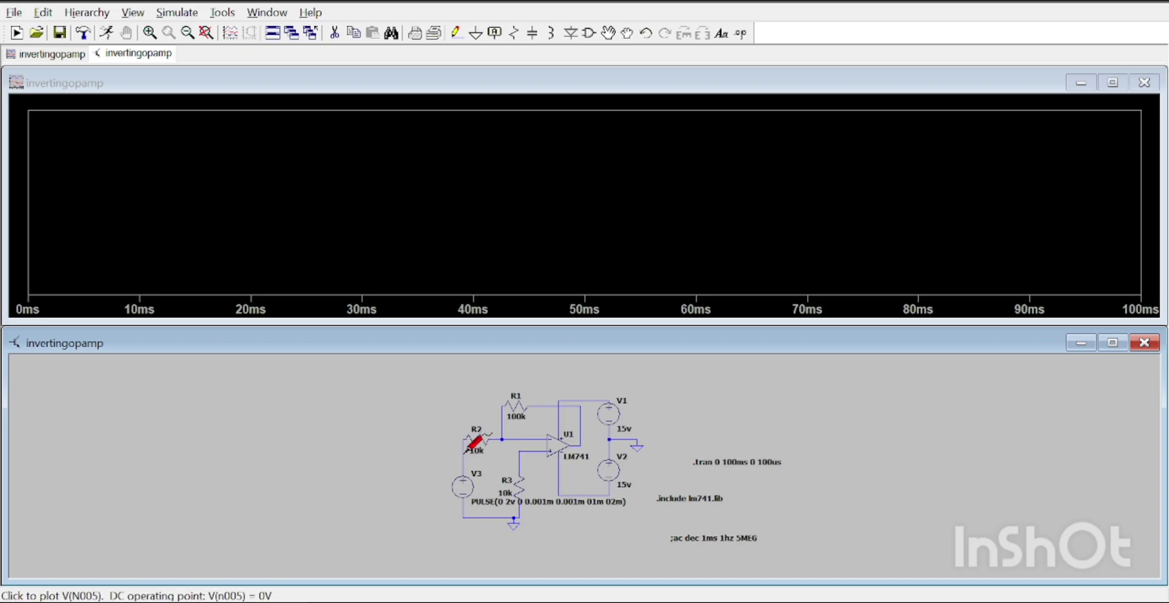
click(464, 453)
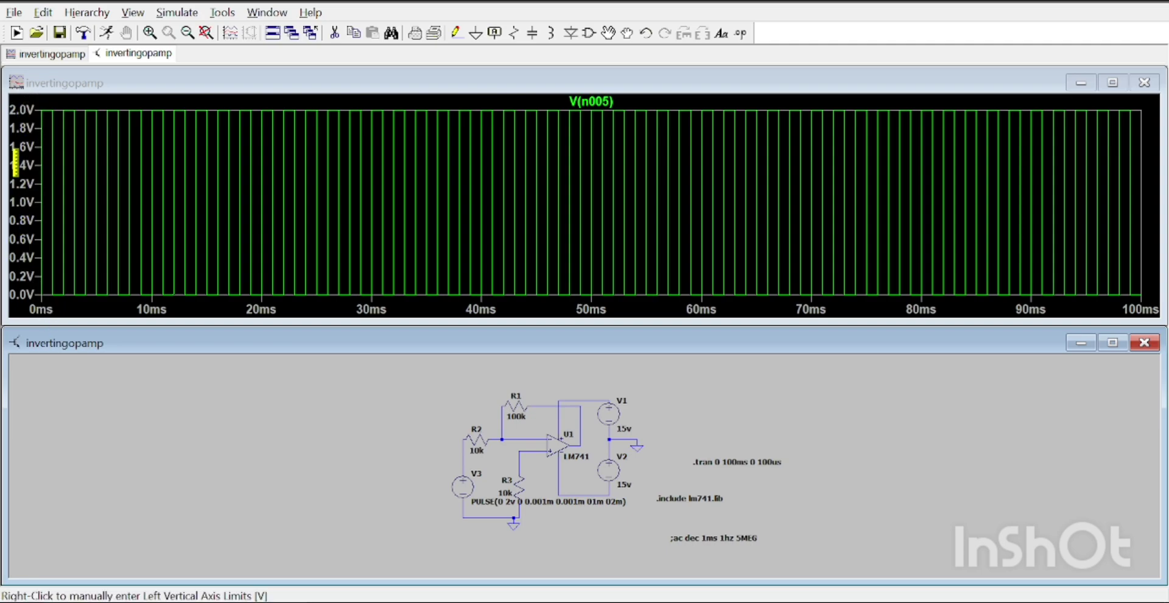
drag(38, 103, 125, 312)
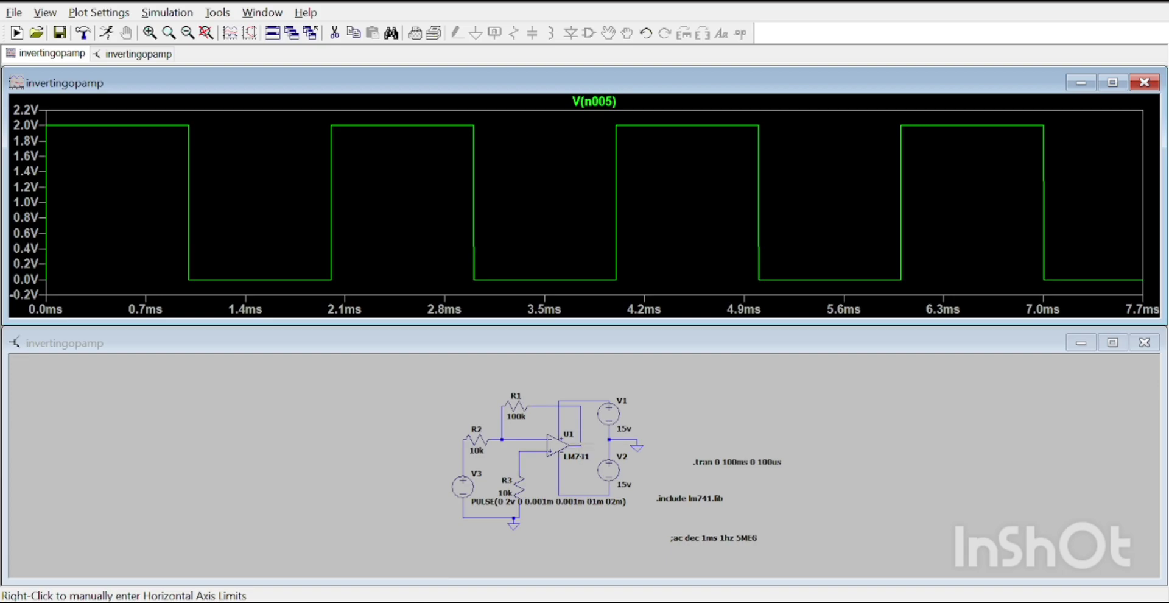
click(581, 446)
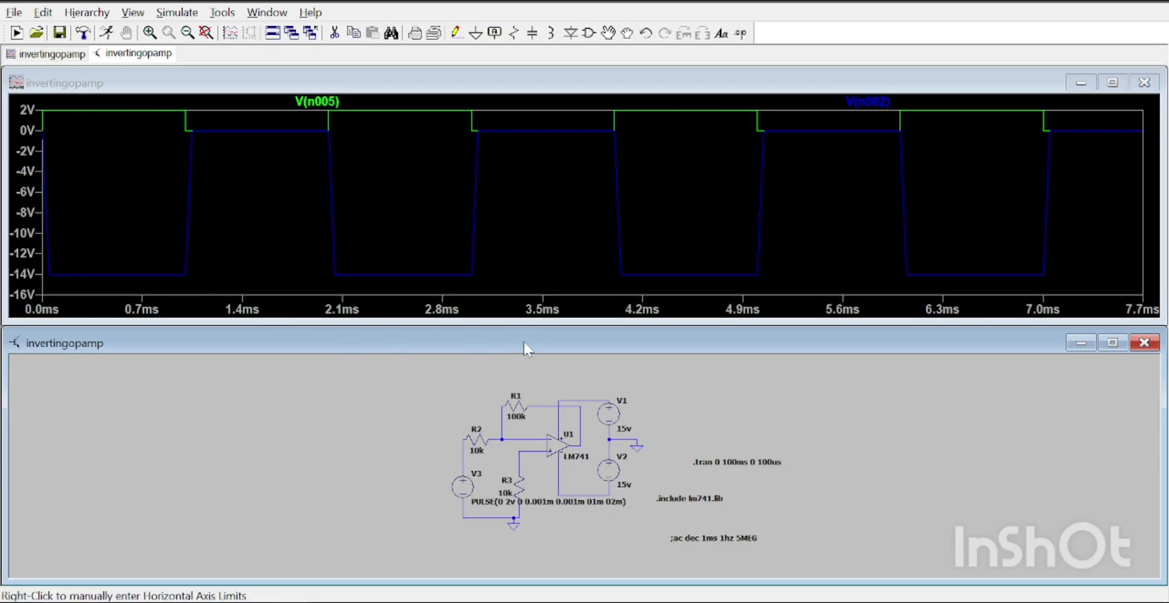
- Zoom the plot to about 0.8–2.3 ms and set the vertical axis top limit to 4V
drag(535, 327, 535, 332)
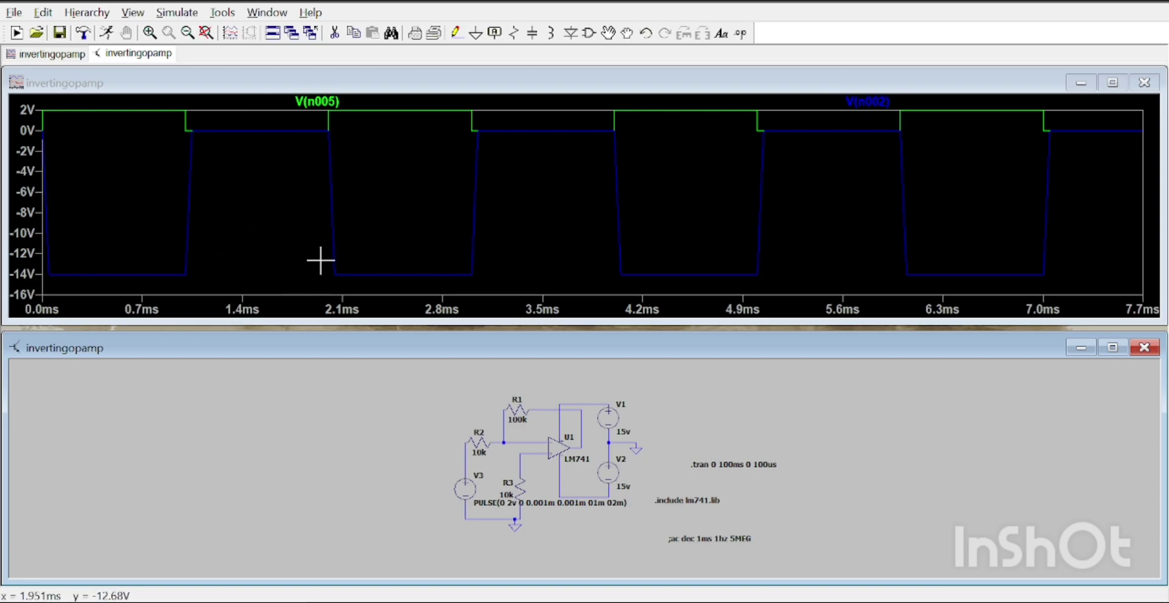
drag(163, 117, 336, 264)
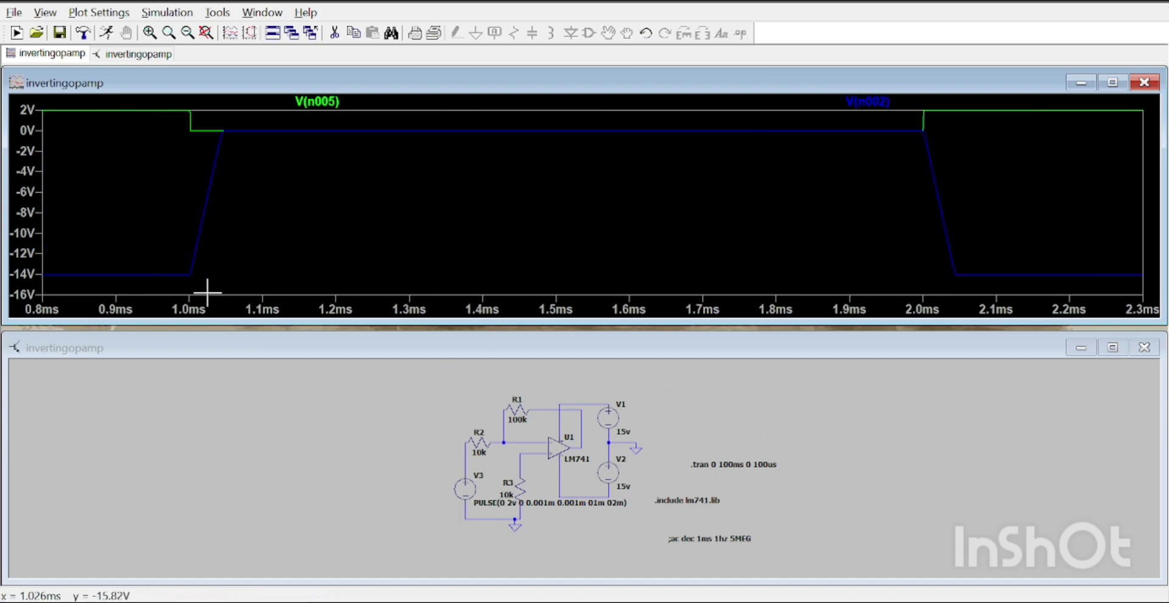
right_click(29, 129)
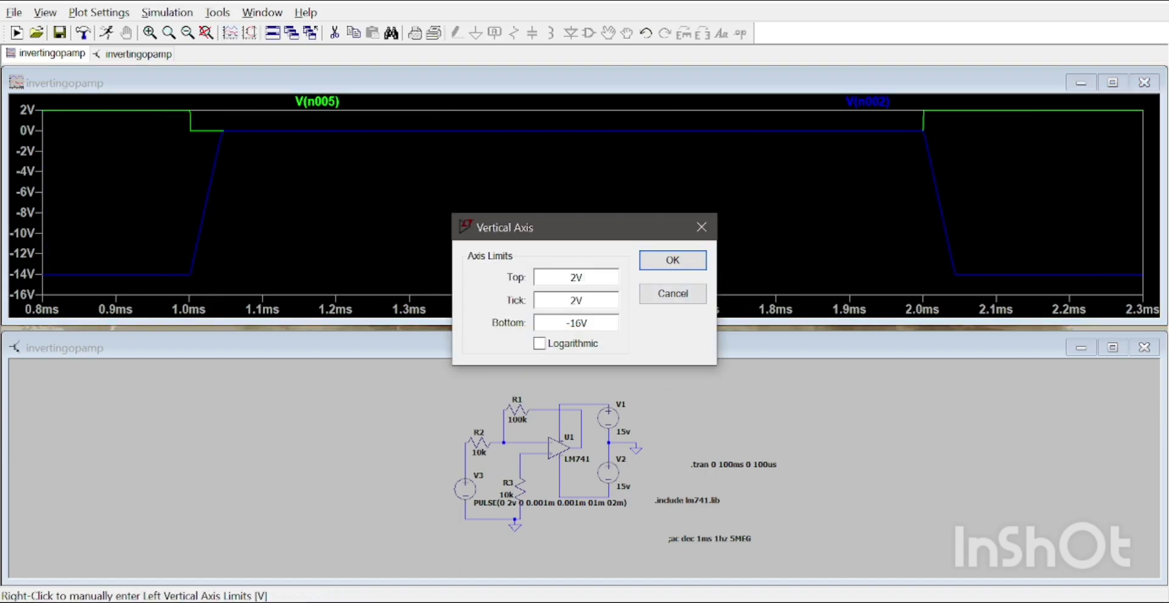
key(Return)
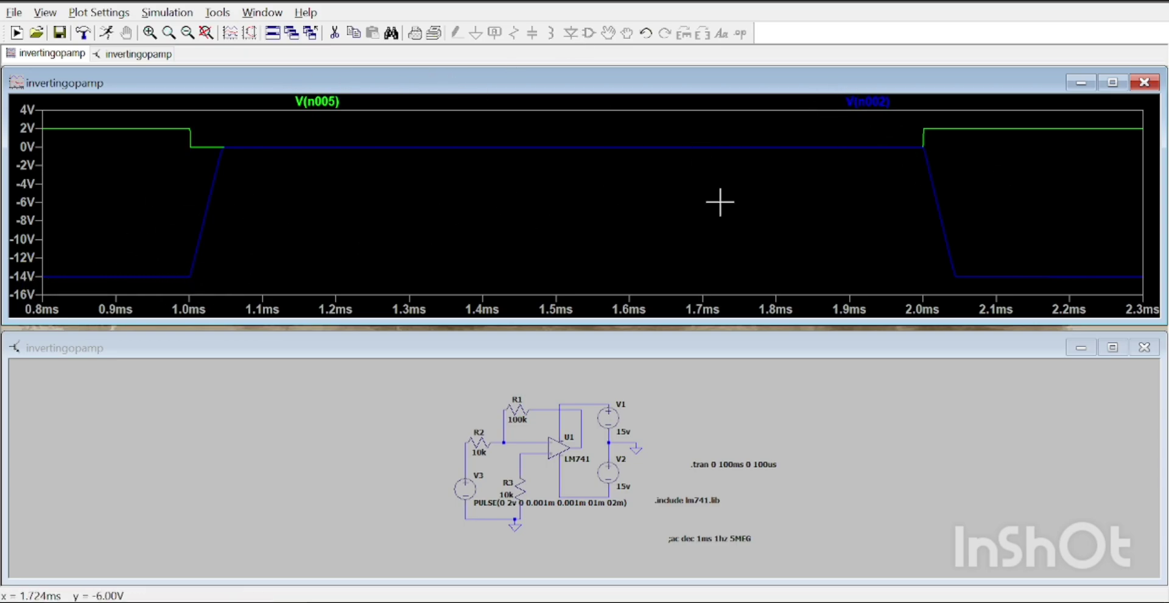
- Attach a cursor to the output trace at the start of its rising edge, about 1.0 ms, and read its time and voltage
click(877, 102)
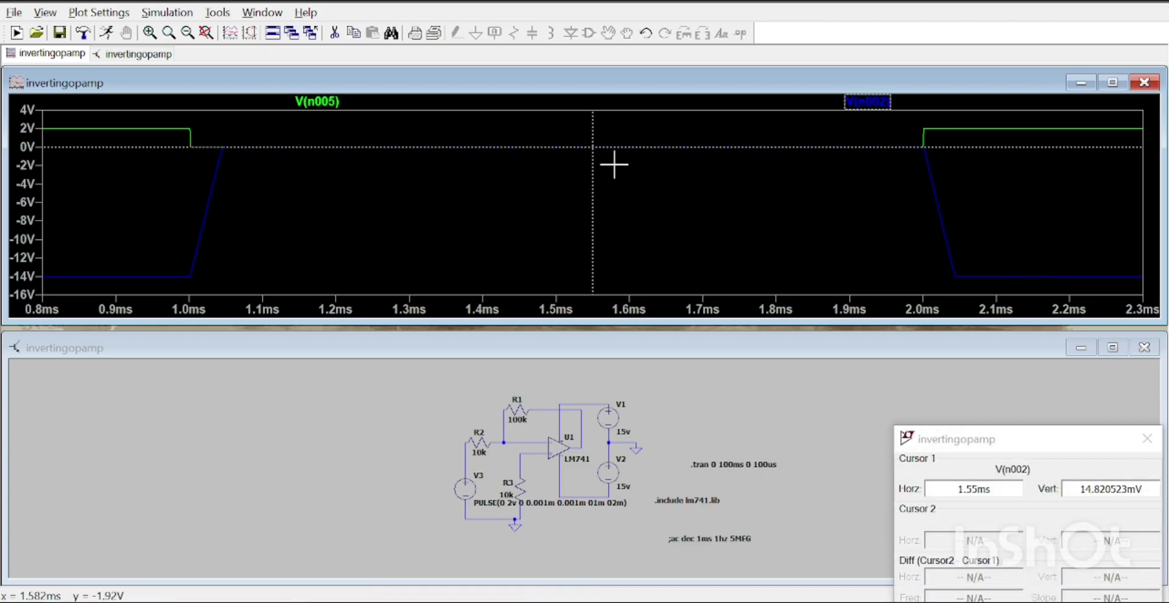
drag(592, 146, 189, 247)
drag(1096, 443, 851, 377)
drag(758, 422, 699, 422)
click(726, 422)
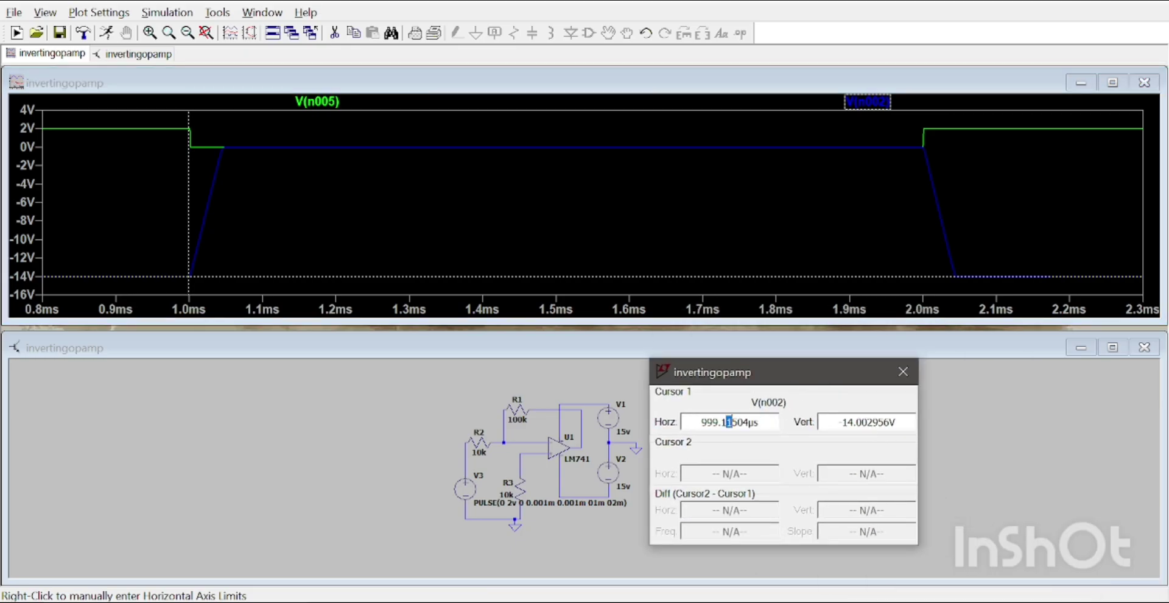
drag(884, 421, 837, 421)
click(859, 422)
- Attach a second cursor at the upper end of the output's rising edge, about 1.05 ms, and read the values and differences
click(886, 104)
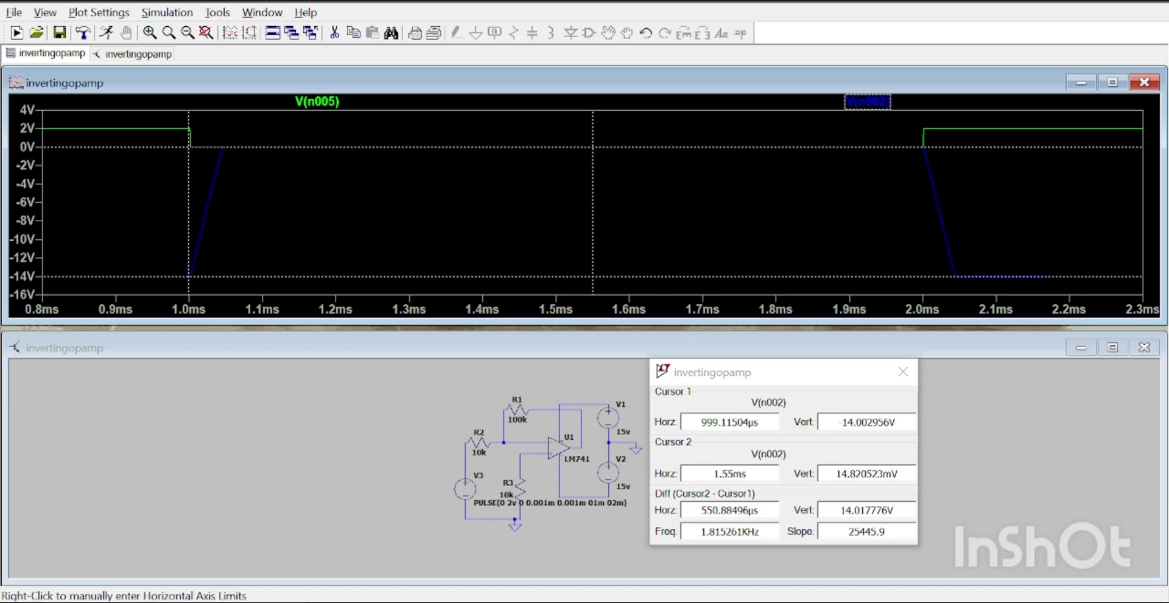
drag(592, 146, 224, 147)
drag(747, 367, 779, 311)
drag(792, 417, 730, 417)
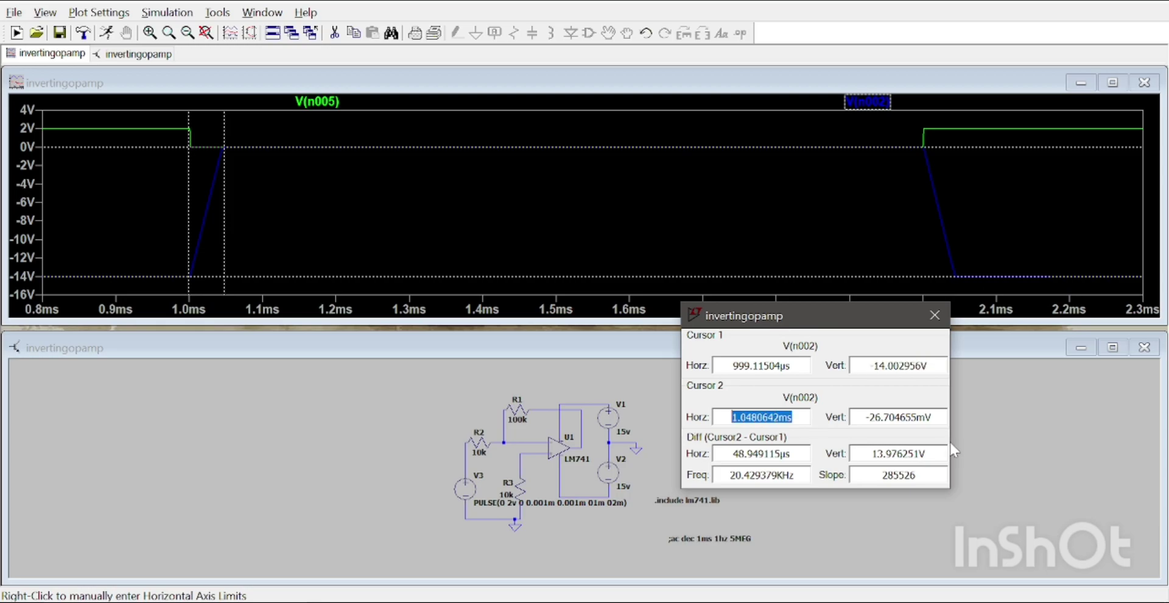
drag(933, 417, 864, 417)
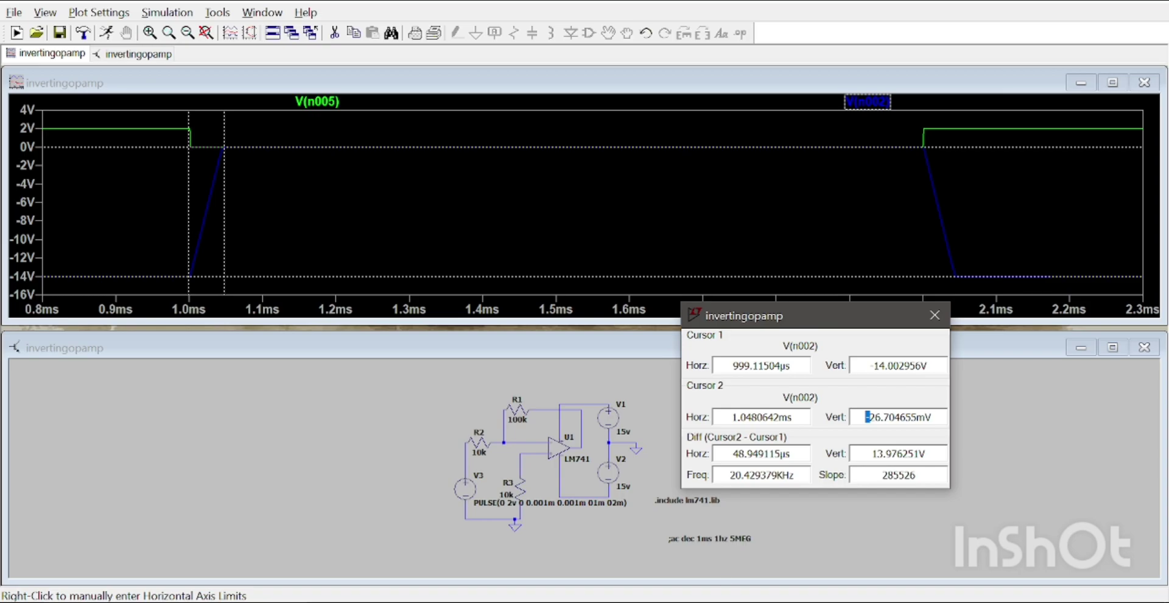
- Switch to Calculator and divide the voltage change by the time change in microseconds, as 13.98 ÷ 48.95
key(super+s)
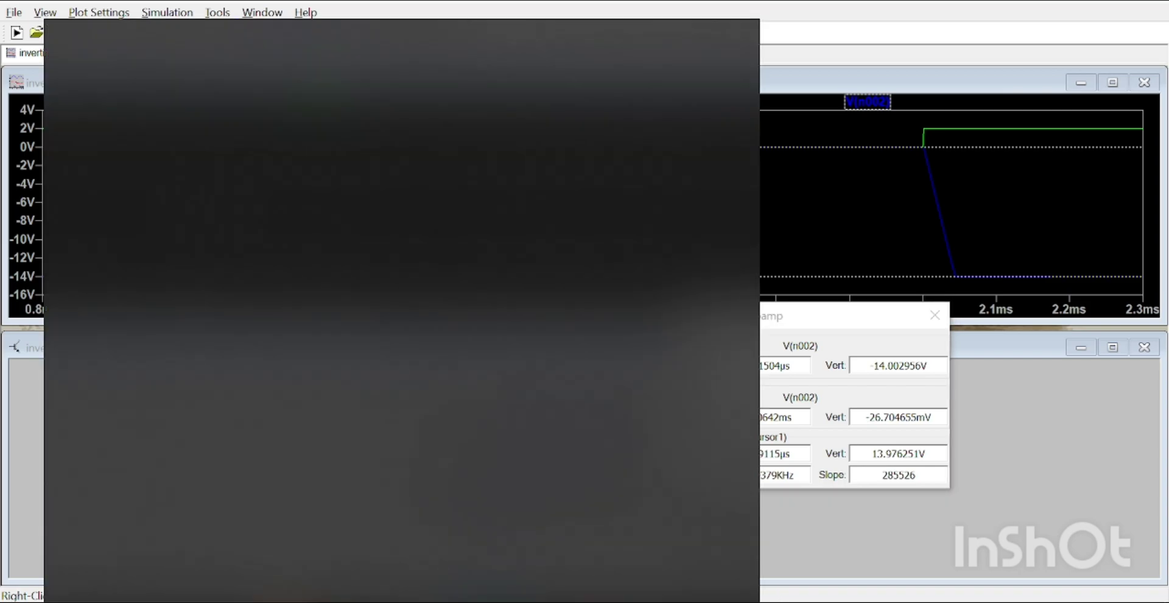
key(Return)
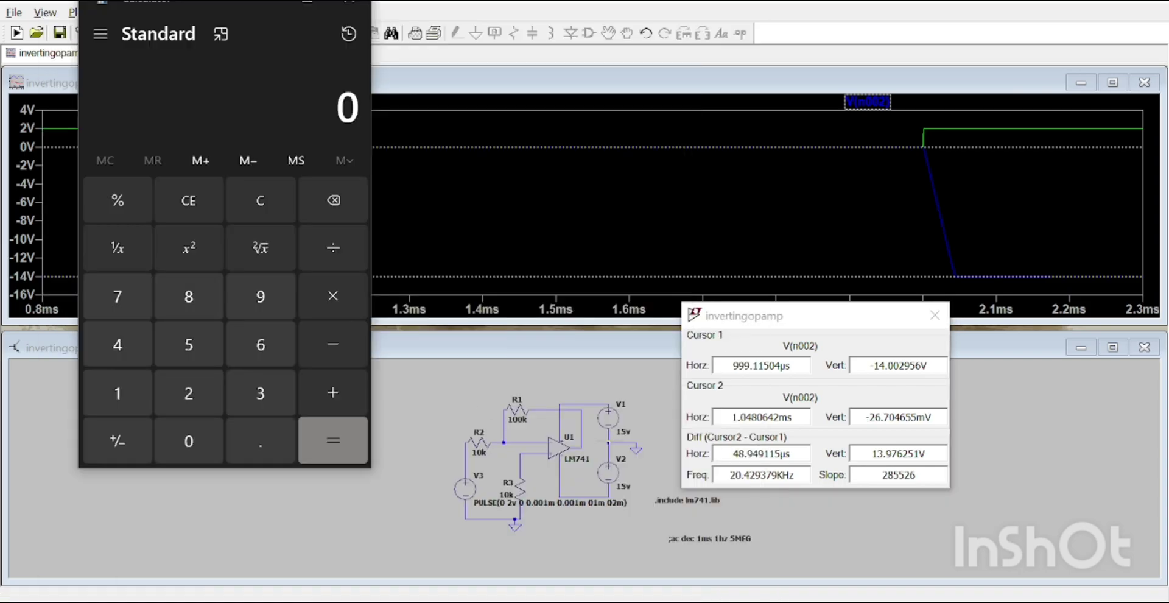
click(129, 394)
click(246, 395)
key(period)
click(260, 296)
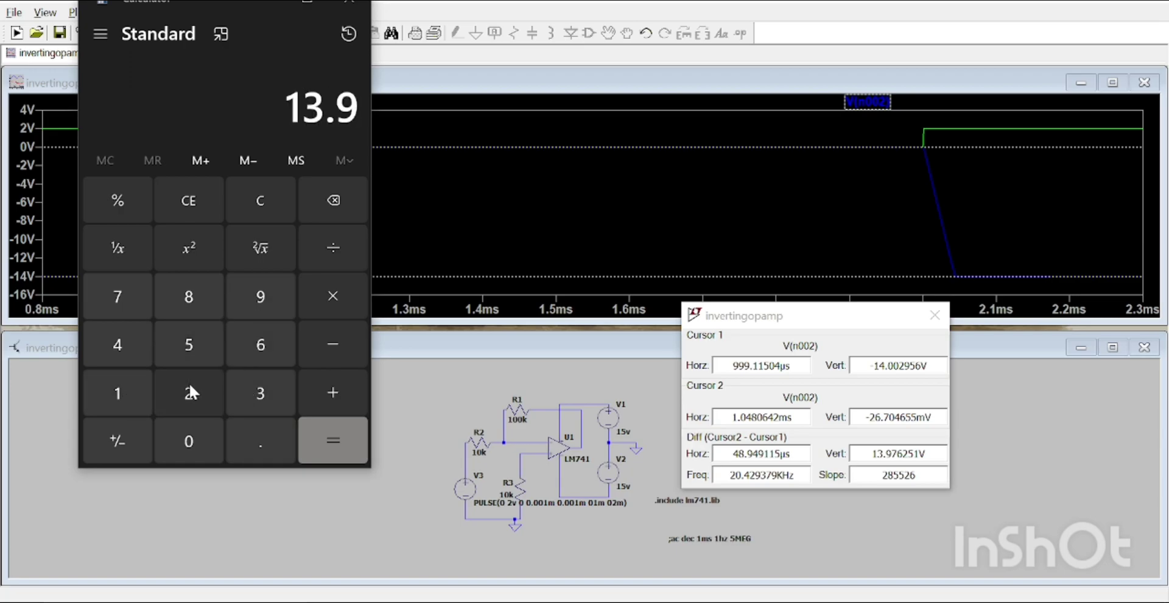
click(174, 304)
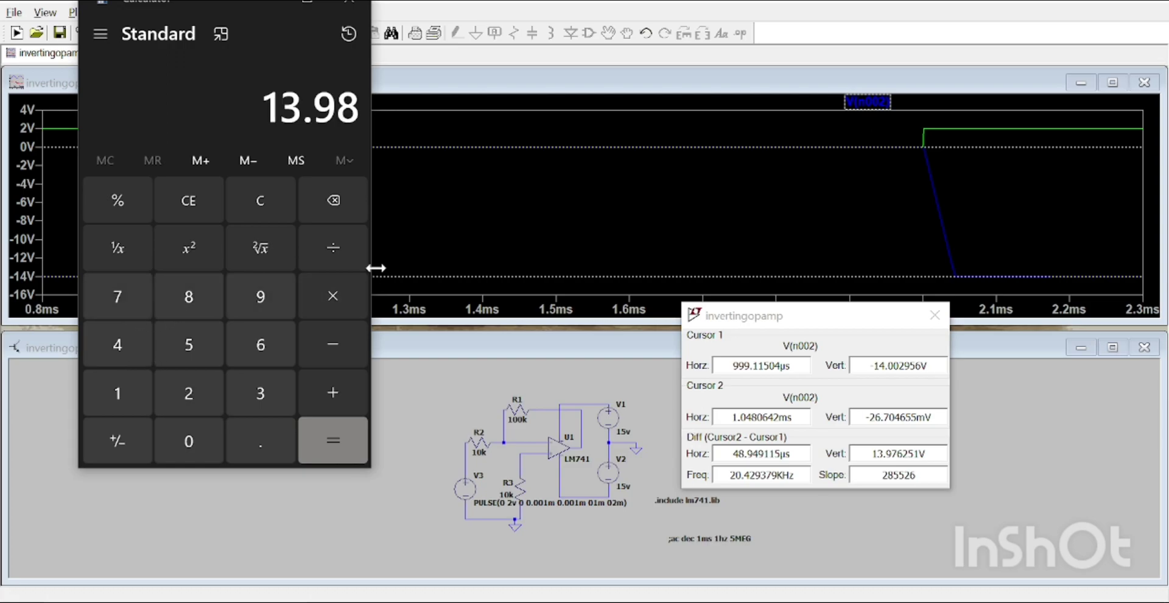
click(140, 344)
click(178, 298)
click(251, 438)
click(268, 289)
click(208, 331)
click(332, 436)
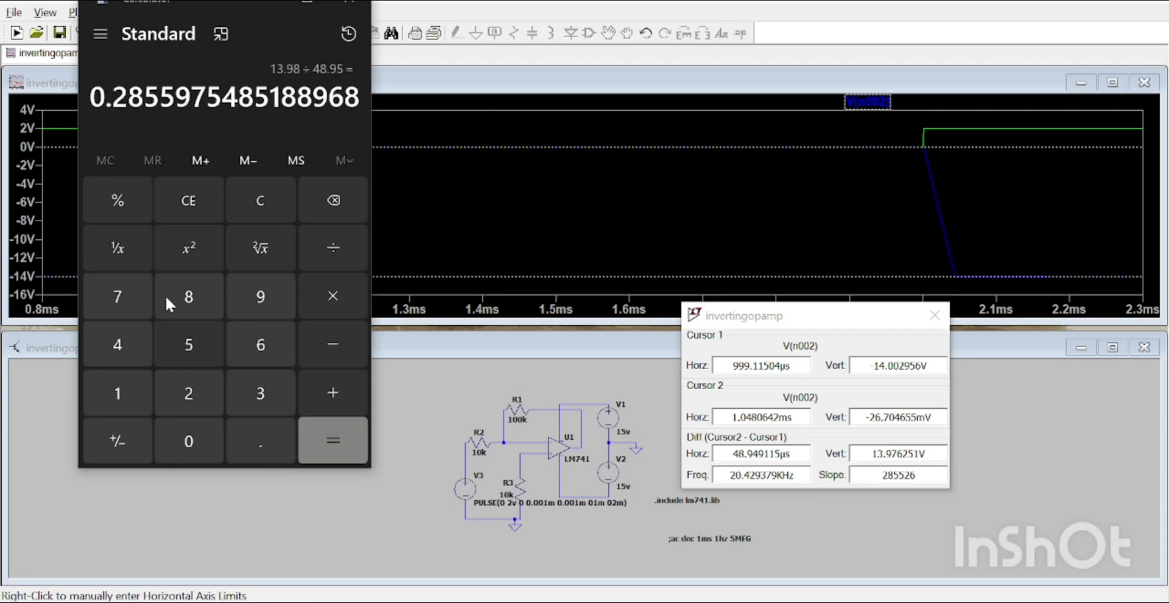
drag(89, 96, 360, 97)
click(243, 98)
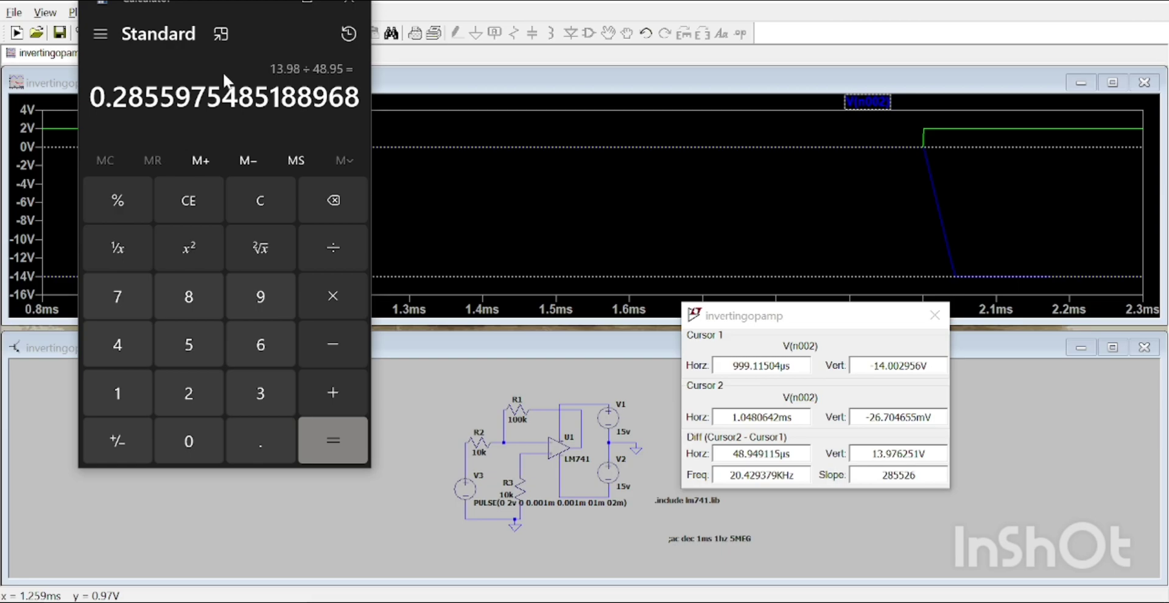
- In Paint 3D, handwrite the slew rate as 0.29 V/µs near the upper edge of the blank canvas
click(265, 3)
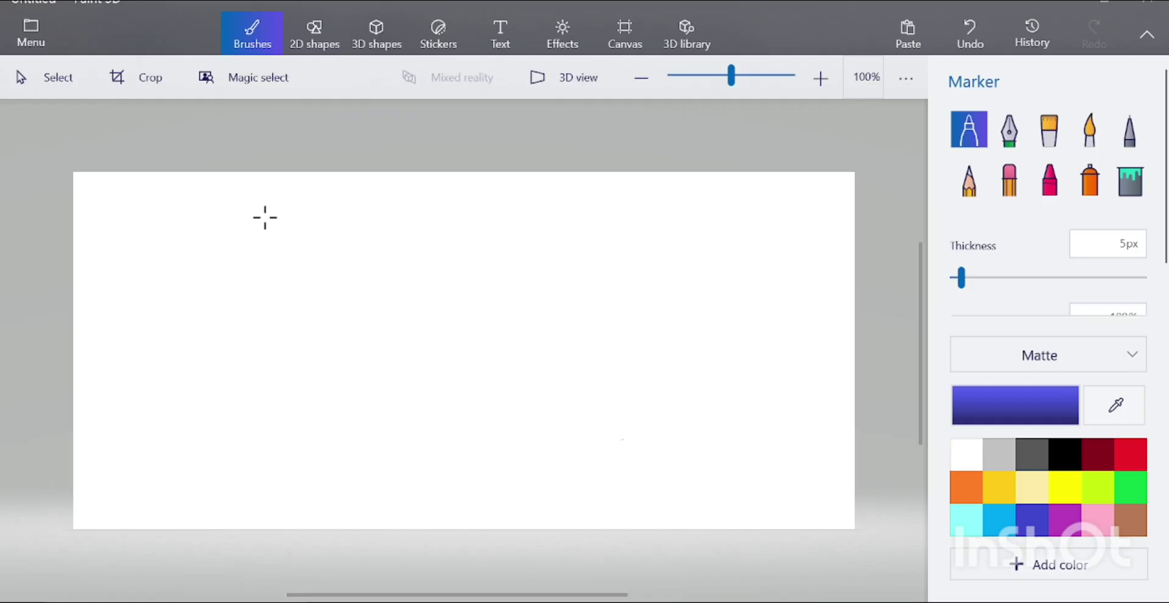
mouse_move(267, 214)
mouse_down()
mouse_move(247, 227)
mouse_move(266, 214)
mouse_move(341, 246)
mouse_up()
drag(413, 200, 388, 245)
mouse_move(461, 209)
mouse_down()
mouse_move(512, 189)
mouse_move(496, 297)
mouse_move(566, 272)
mouse_move(573, 299)
mouse_up()
drag(631, 239, 578, 300)
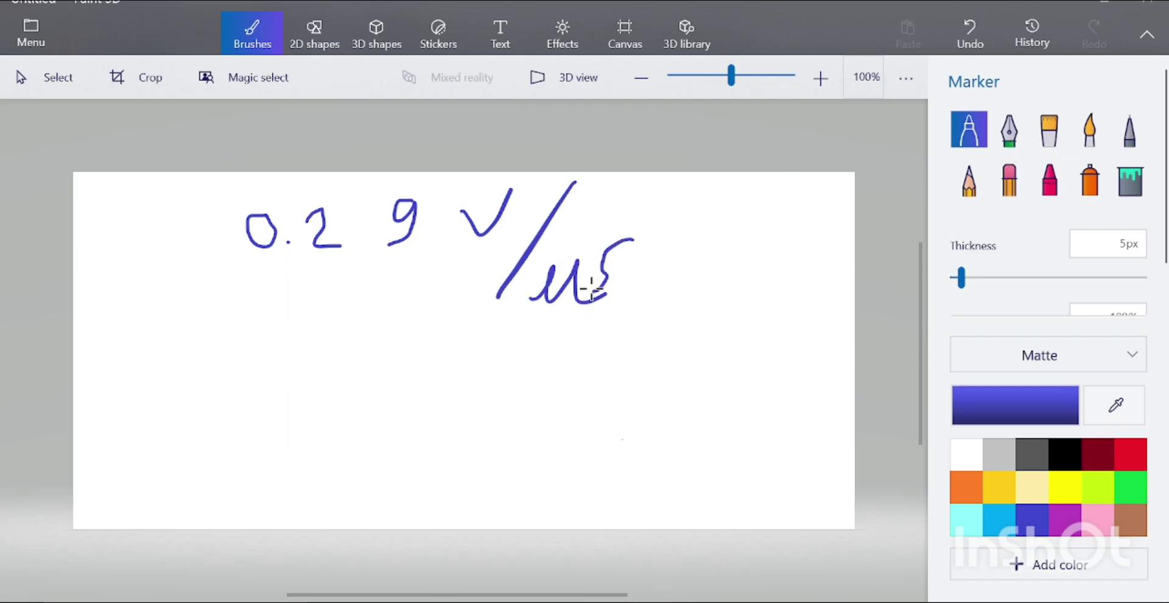
drag(549, 218, 527, 251)
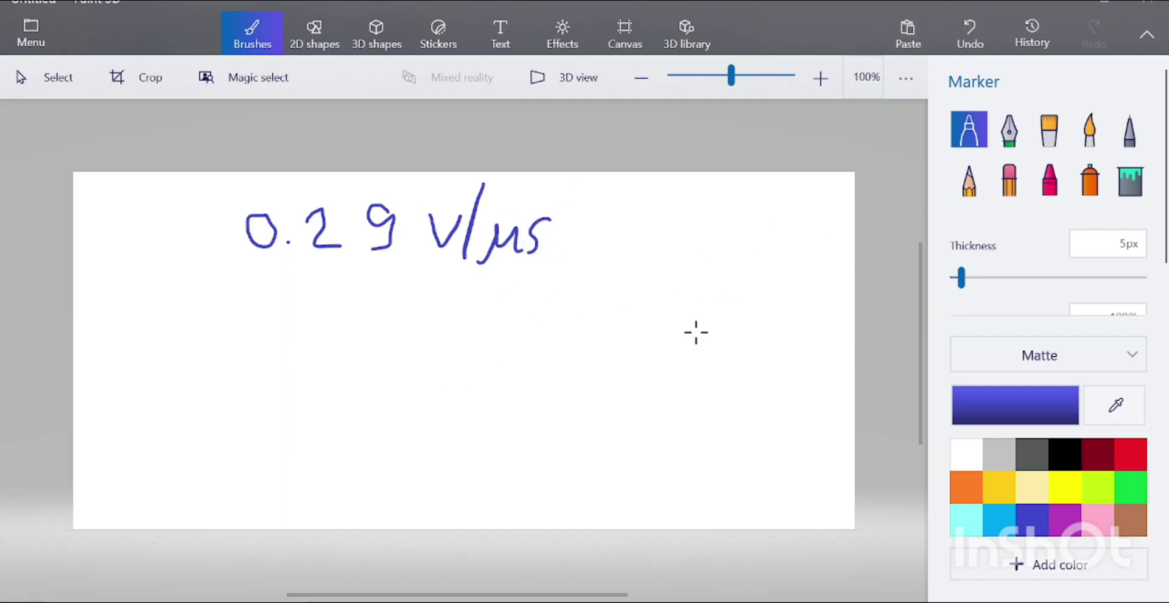
- Handwrite 1 µs on the blank area below the slew rate and add further handwritten notes beside it
mouse_move(640, 301)
mouse_down()
mouse_move(648, 369)
mouse_move(704, 311)
mouse_move(724, 317)
mouse_move(747, 366)
mouse_up()
drag(781, 298, 762, 367)
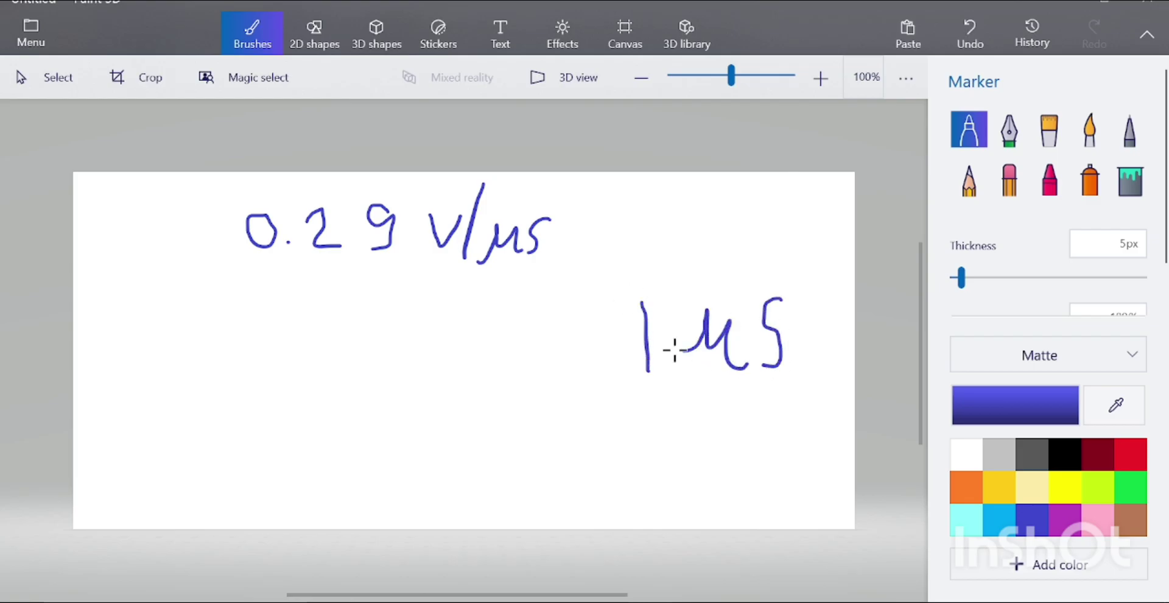
mouse_move(248, 281)
mouse_down()
mouse_move(412, 272)
mouse_move(414, 191)
mouse_move(272, 180)
mouse_move(302, 286)
mouse_move(317, 284)
mouse_up()
mouse_move(264, 335)
mouse_down()
mouse_move(247, 365)
mouse_move(263, 339)
mouse_up()
click(319, 373)
drag(336, 341, 372, 368)
mouse_move(402, 310)
mouse_down()
mouse_move(399, 359)
mouse_move(443, 305)
mouse_up()
mouse_move(477, 350)
mouse_down()
mouse_move(611, 334)
mouse_move(620, 356)
mouse_up()
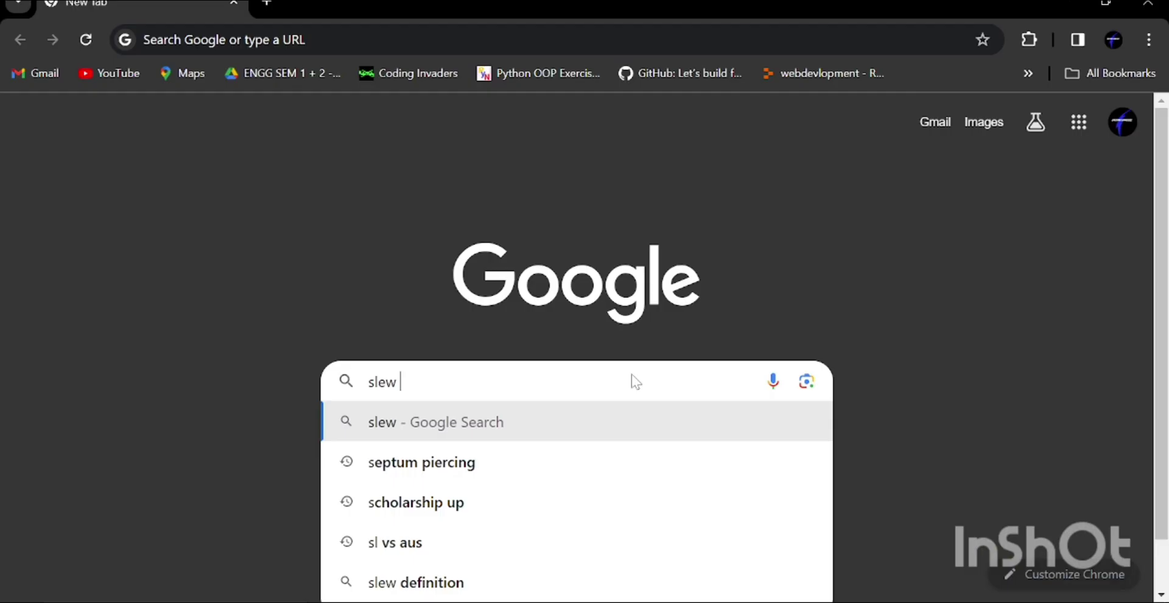
- Switch to Chrome, search Google for "slew rate of LT741 op amp" and read the op-amp's specified slew rate
text(rate of )
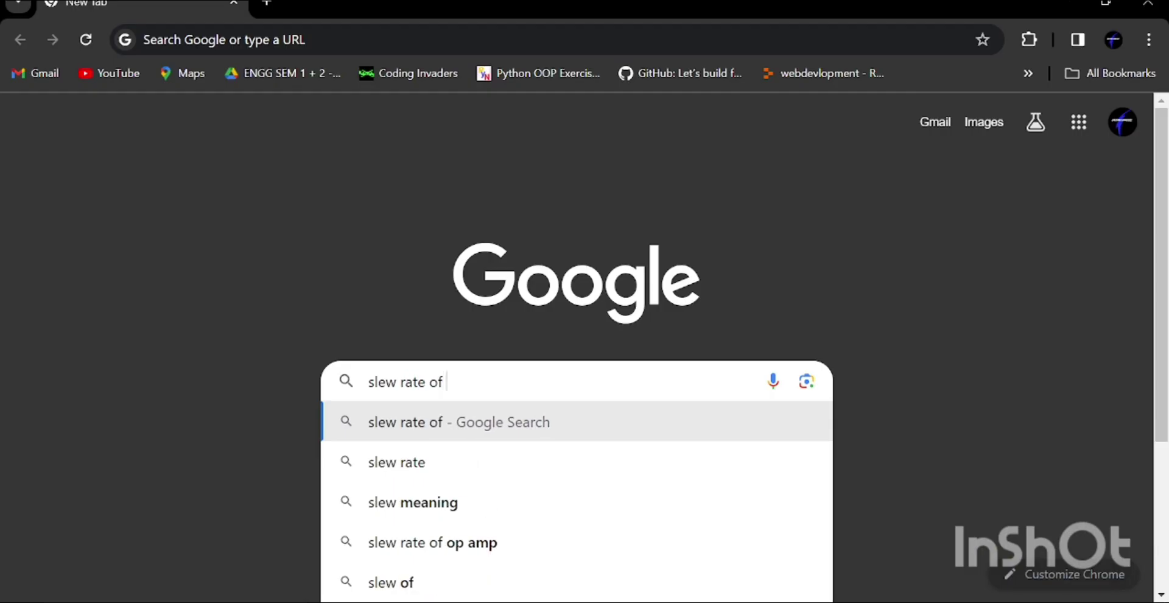
text(l)
key(BackSpace)
text(LT)
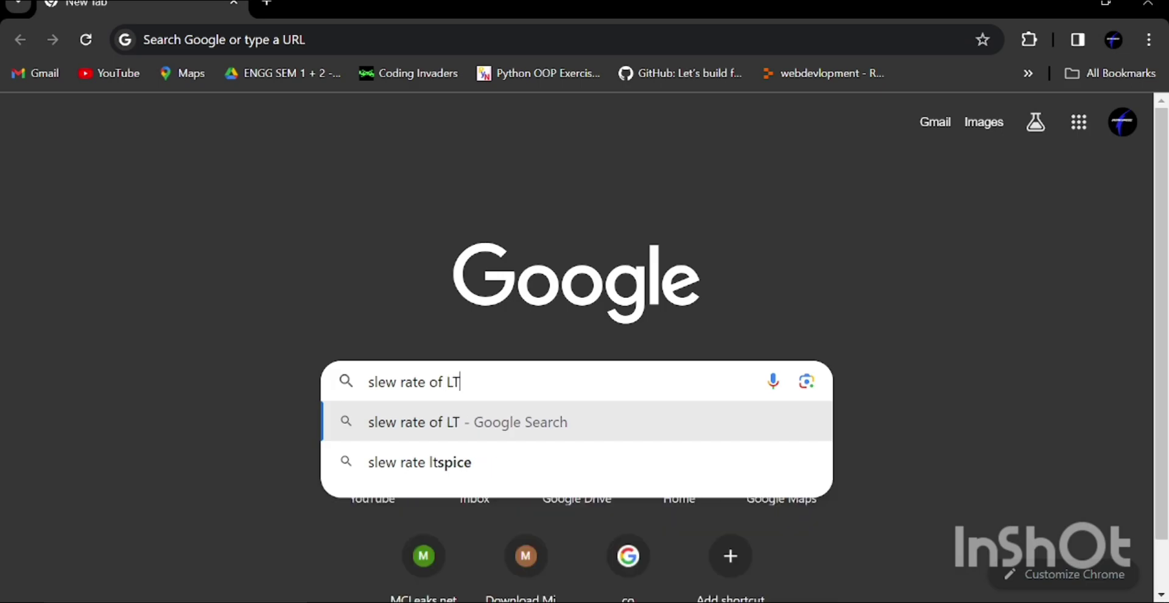
text(741 op amp)
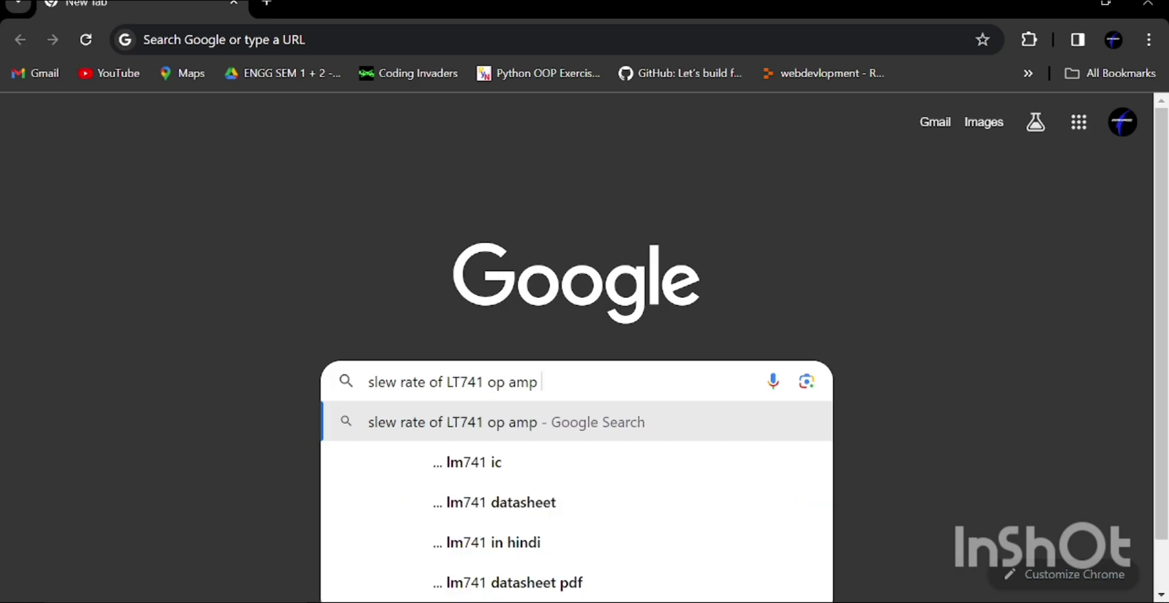
key(Return)
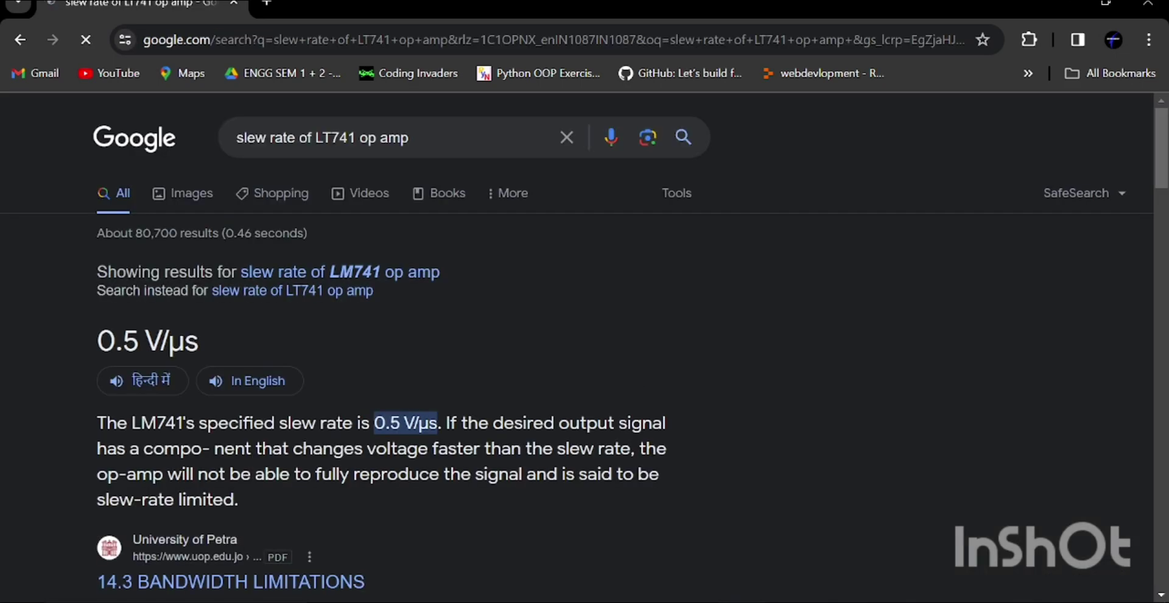
right_click(12, 596)
click(314, 328)
mouse_move(282, 314)
mouse_down()
mouse_move(81, 358)
mouse_move(287, 324)
mouse_up()
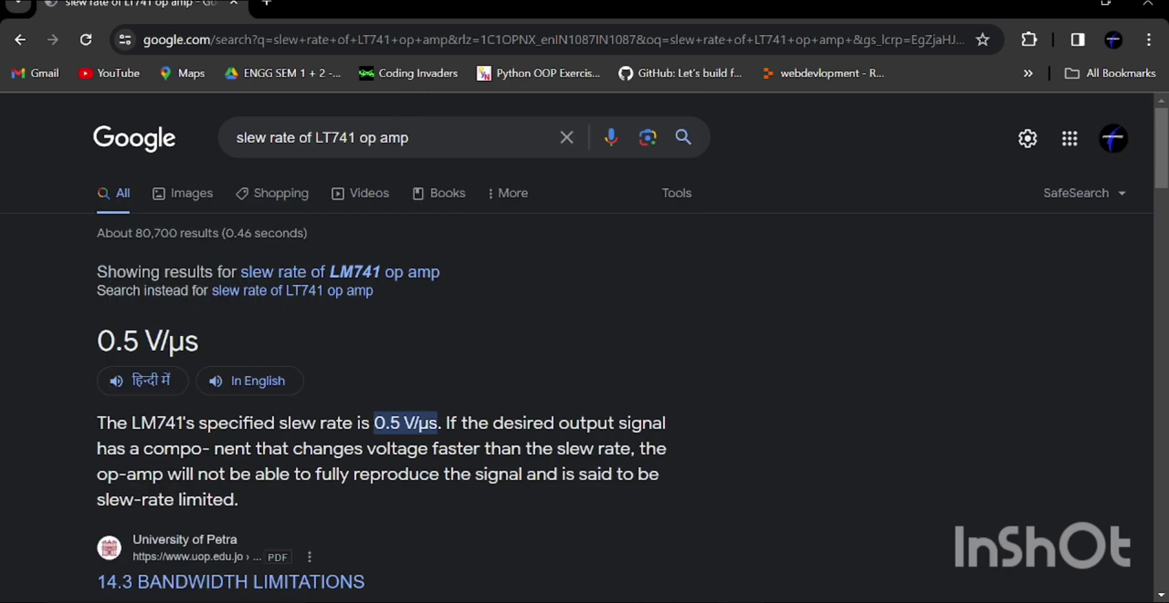
scroll(305, 508, down, 2)
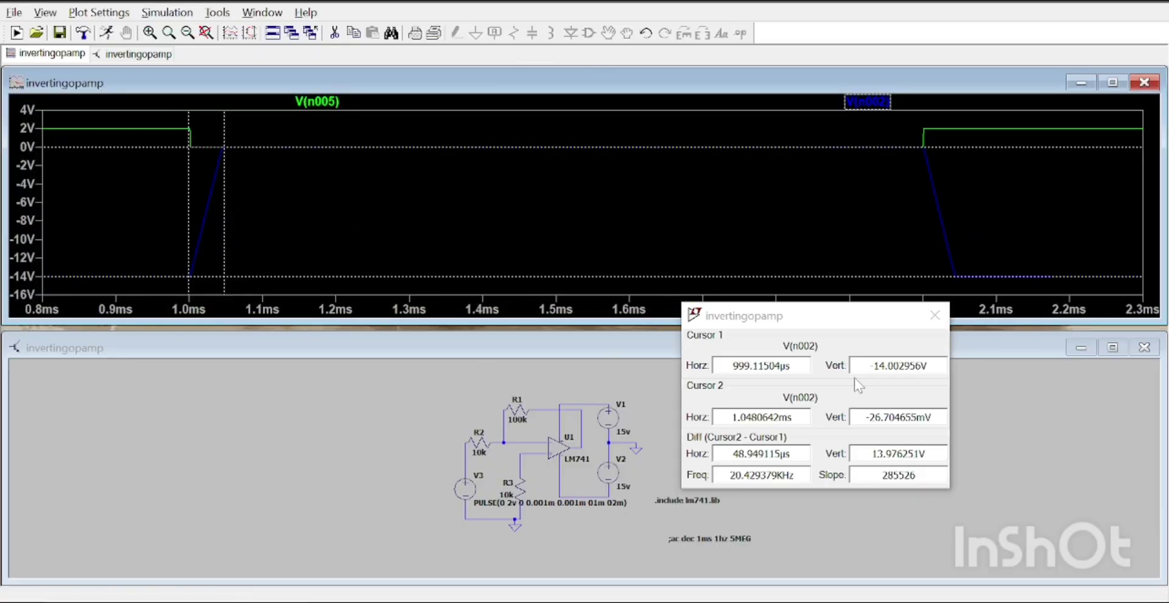
- Return to LTspice and move the cursor readout window up over the waveform plot to review its values
drag(849, 315, 785, 183)
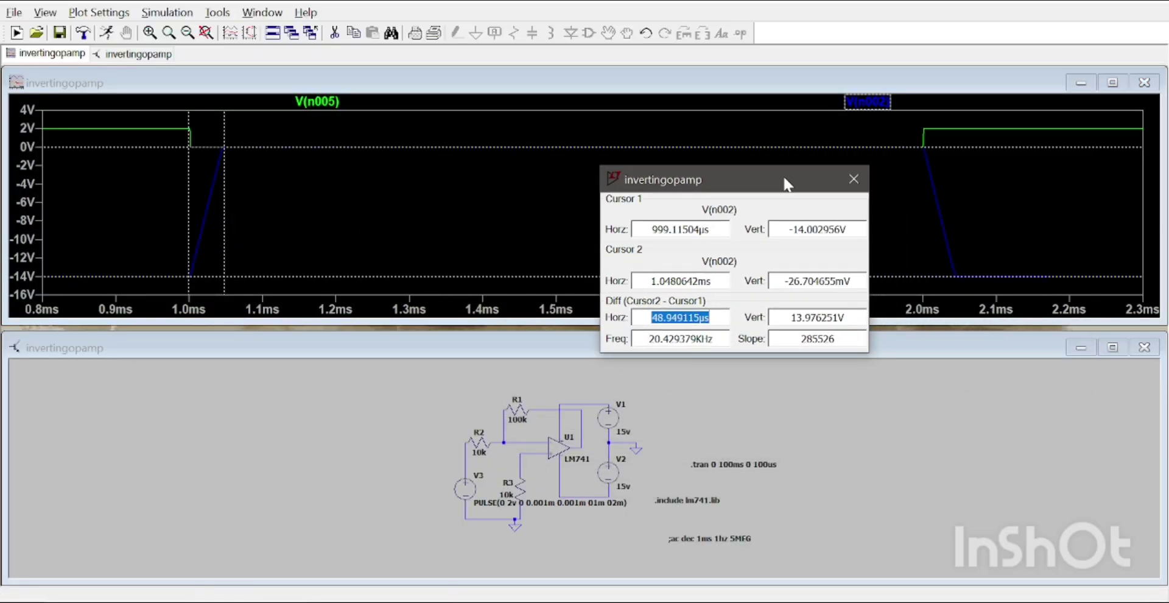